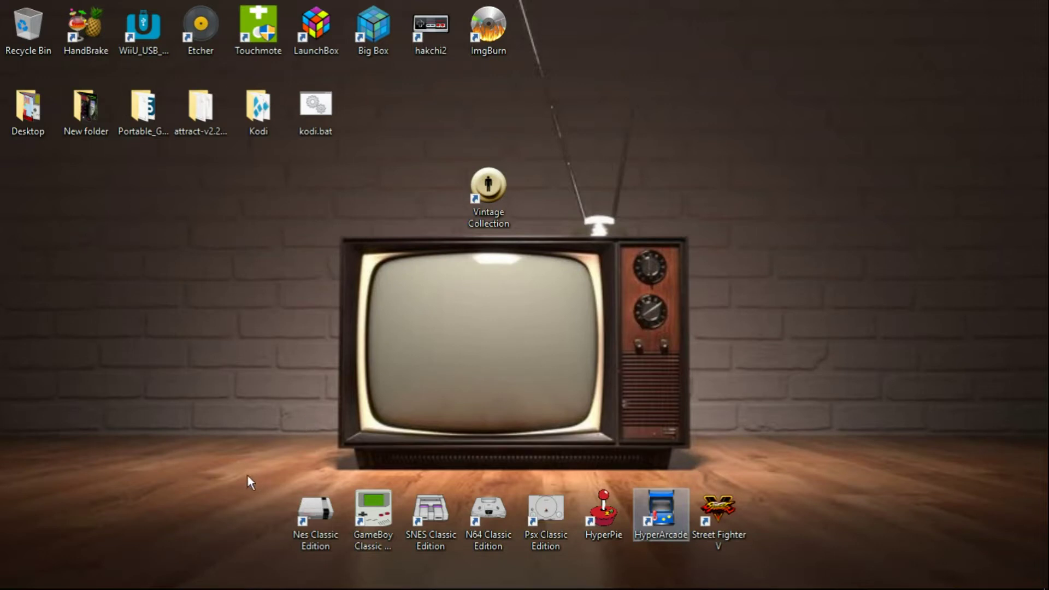
Step: Open the HyperArcade\RocketLauncher\RocketLauncherUI folder on the H: drive in File Explorer
click(169, 576)
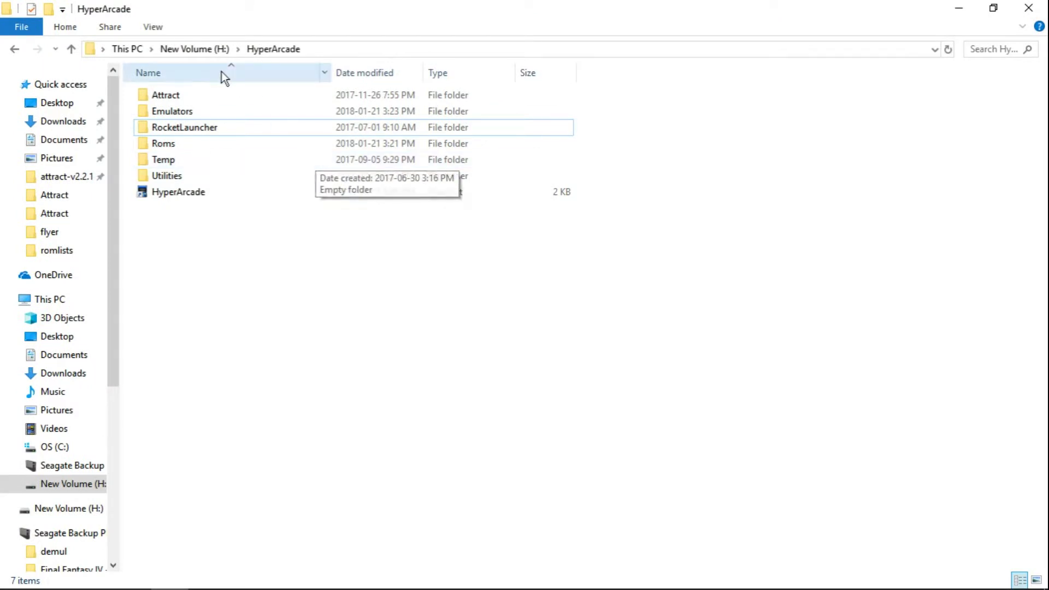
click(196, 48)
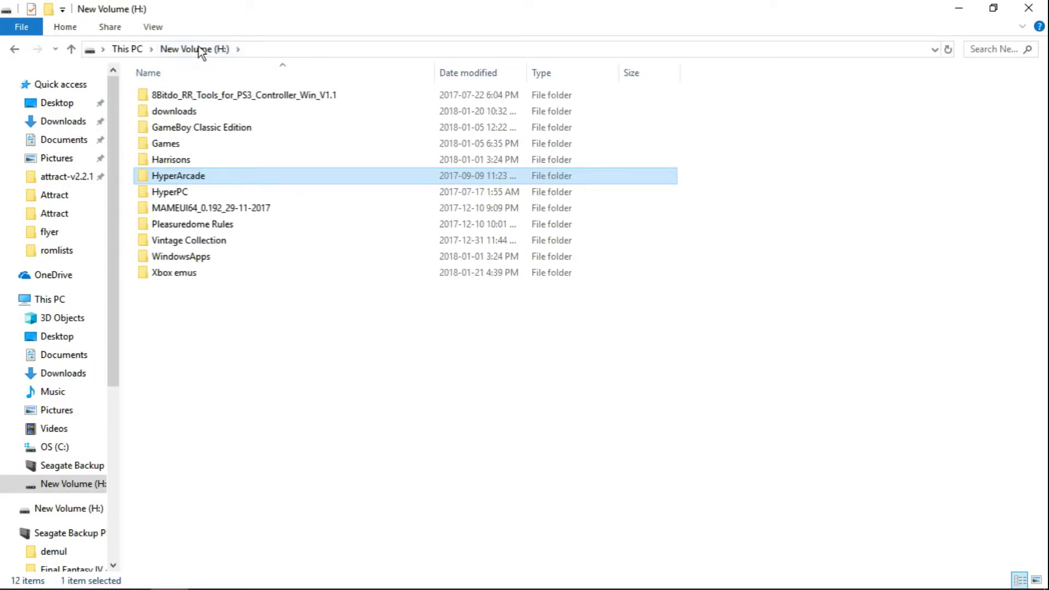
double_click(190, 176)
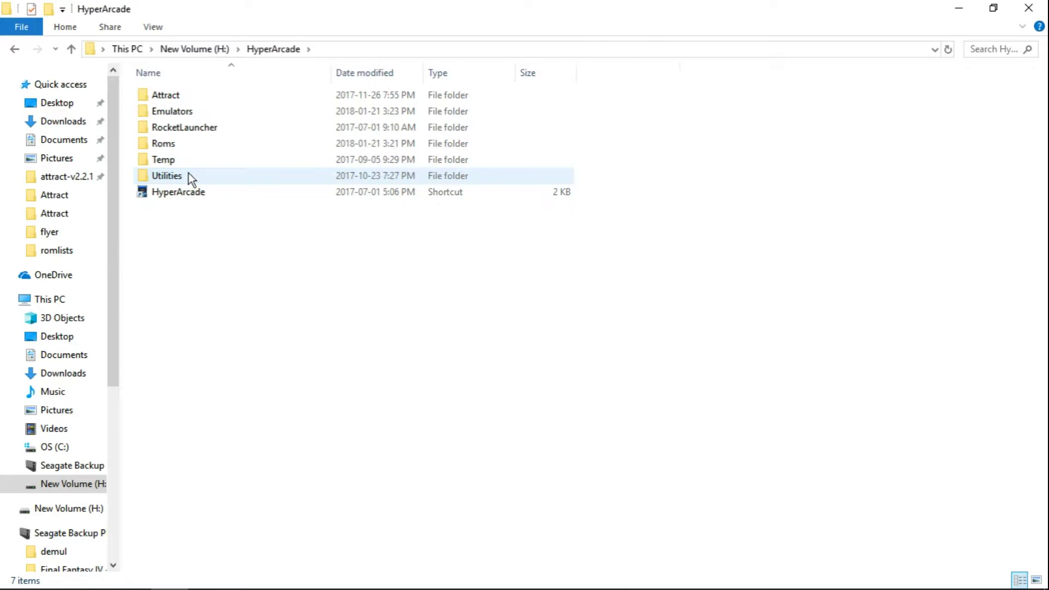
double_click(192, 127)
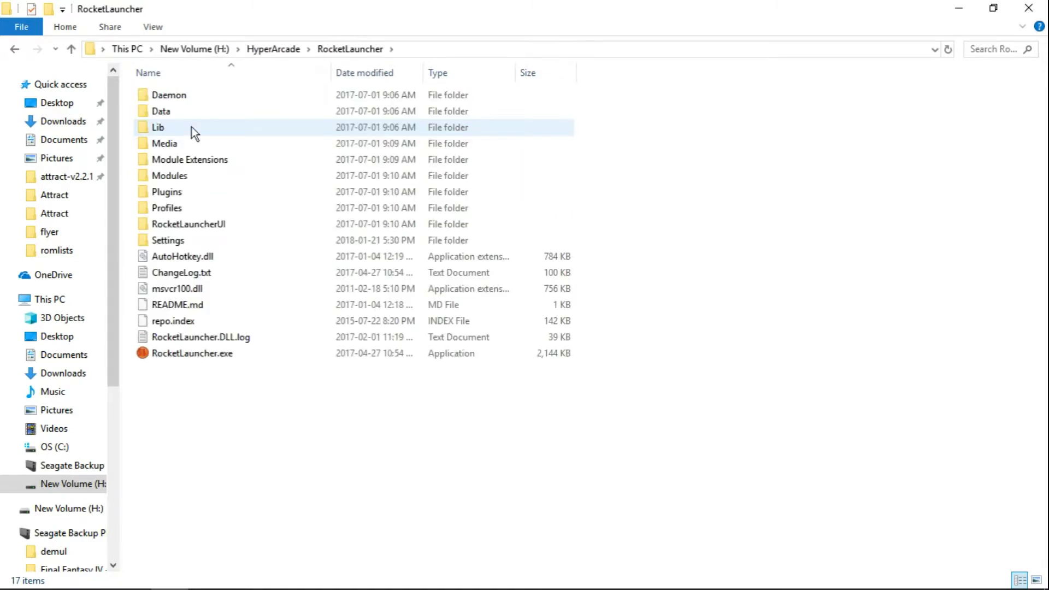
double_click(194, 225)
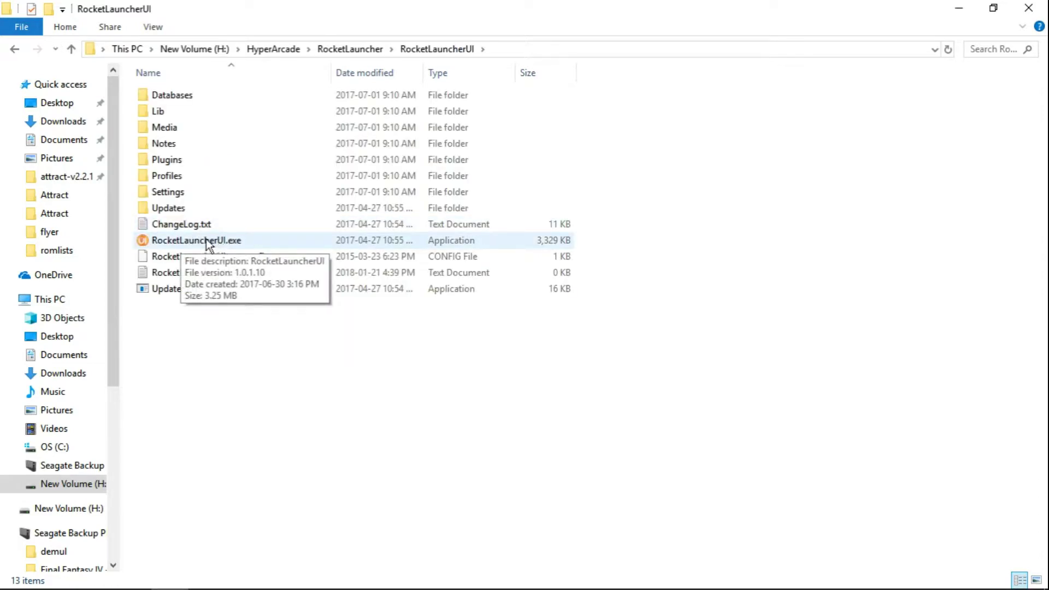
Step: Switch to RocketLauncherUI and show the emulator list for the GLOBAL system
mouse_move(594, 584)
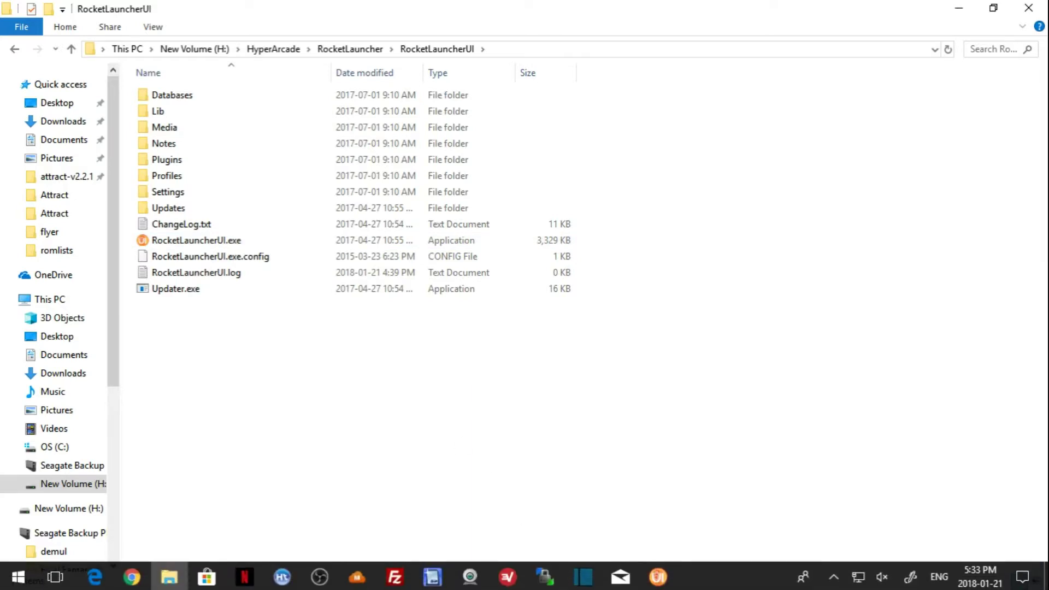
click(658, 576)
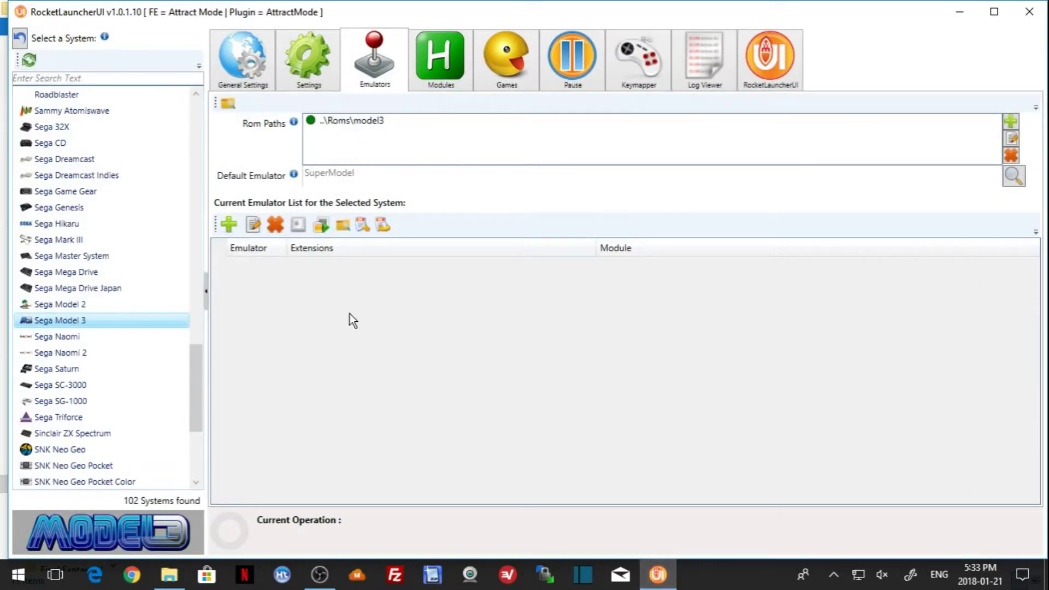
drag(191, 381, 192, 71)
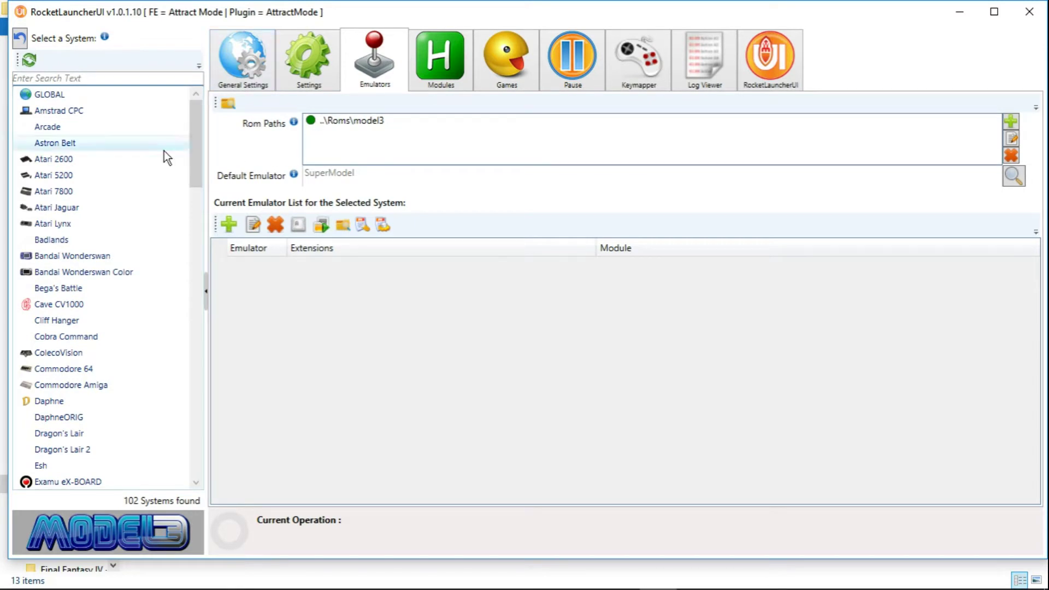
click(61, 95)
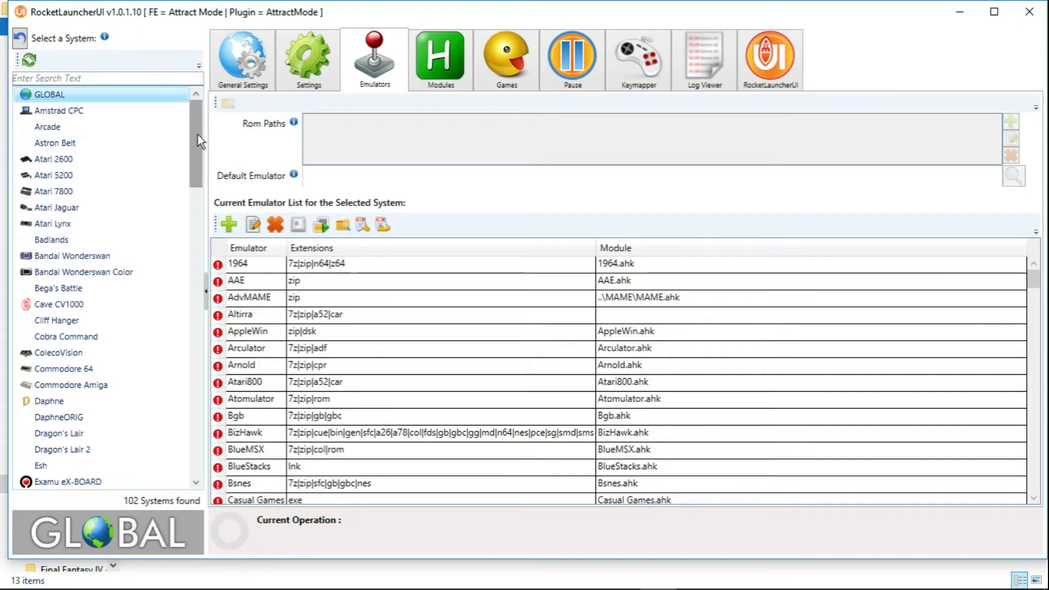
Step: Select the Sega Model 3 system and open the ROM-specific part of its emulator's global module settings
drag(197, 134, 203, 388)
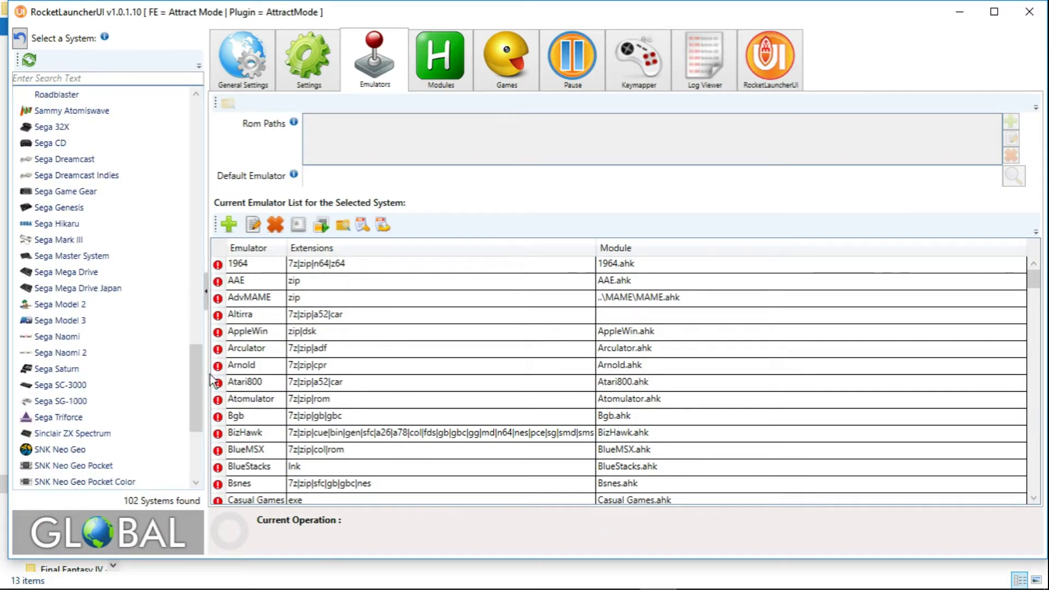
click(63, 323)
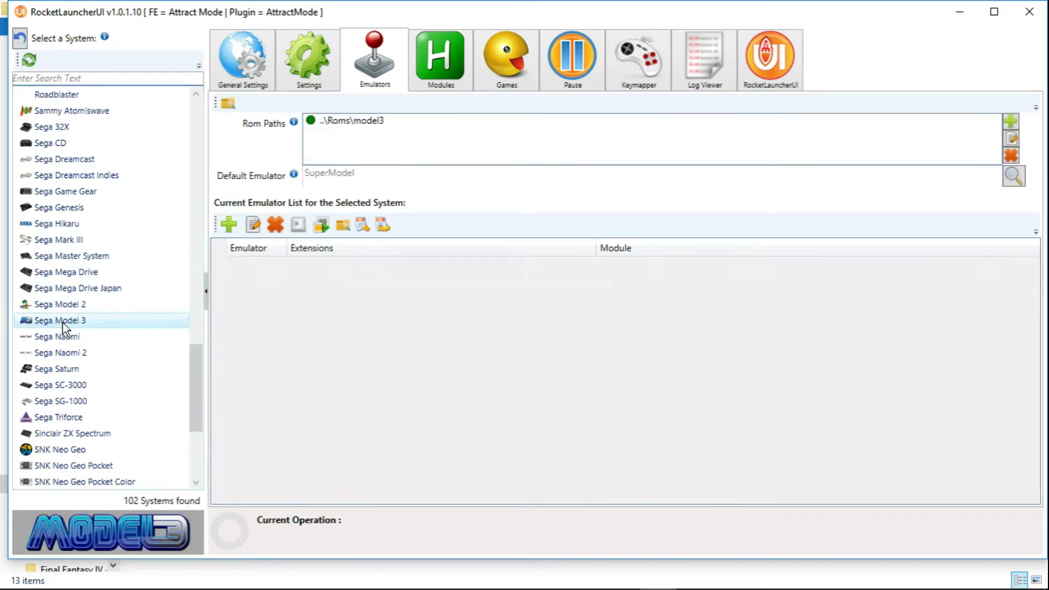
click(271, 64)
click(375, 63)
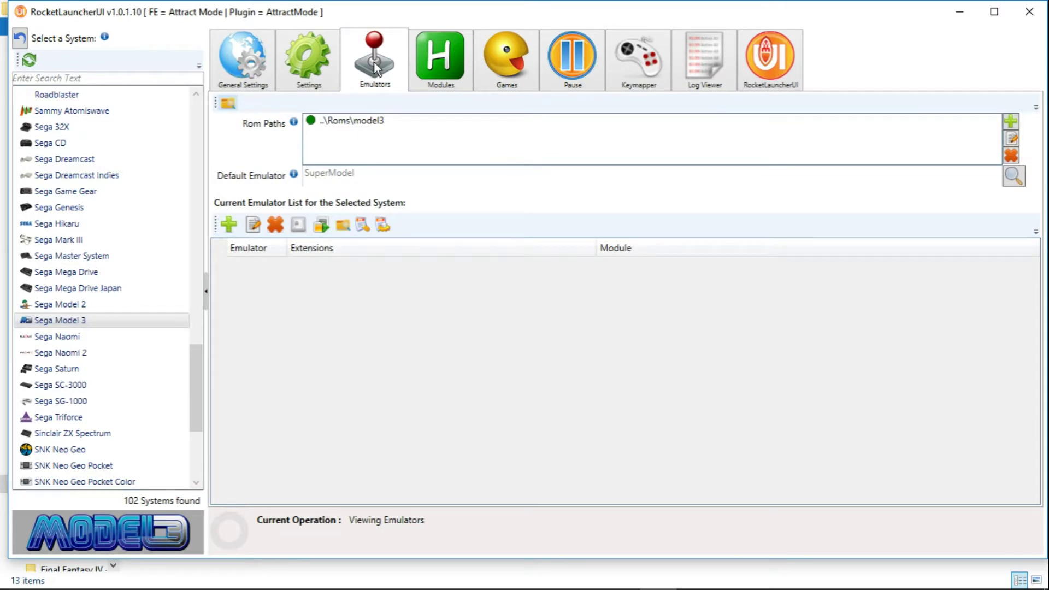
click(362, 225)
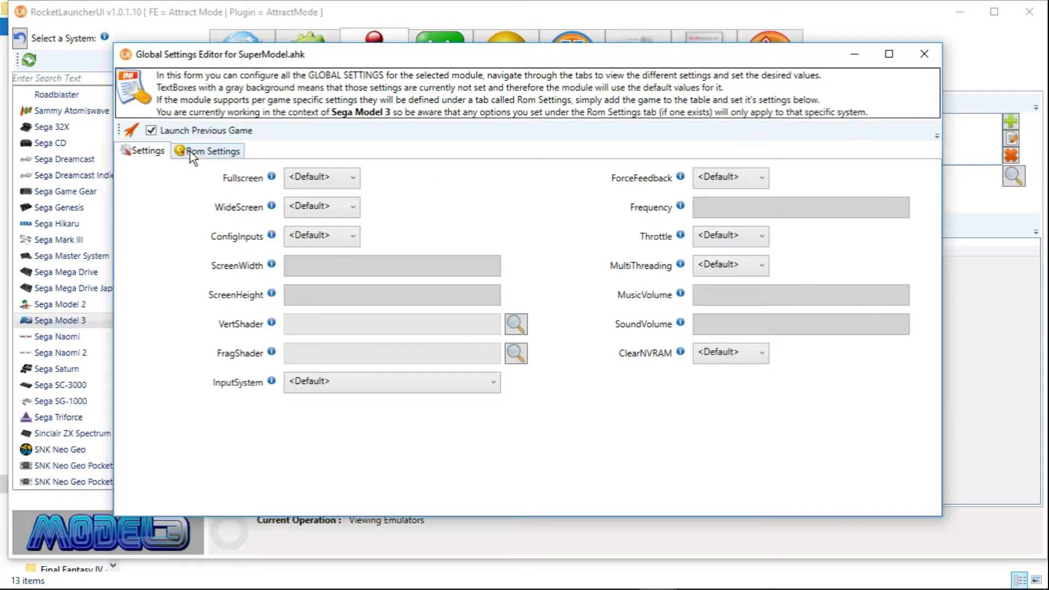
click(210, 152)
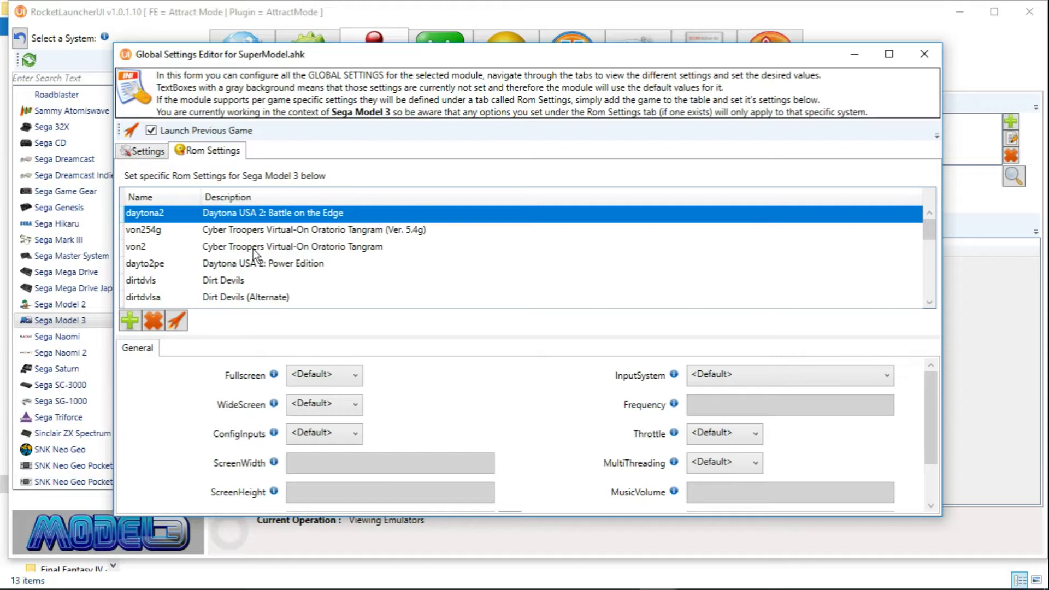
Step: Delete all ROM-specific settings for daytona2 (Daytona USA 2: Battle on the Edge)
scroll(271, 260, down, 3)
scroll(273, 246, up, 3)
click(153, 321)
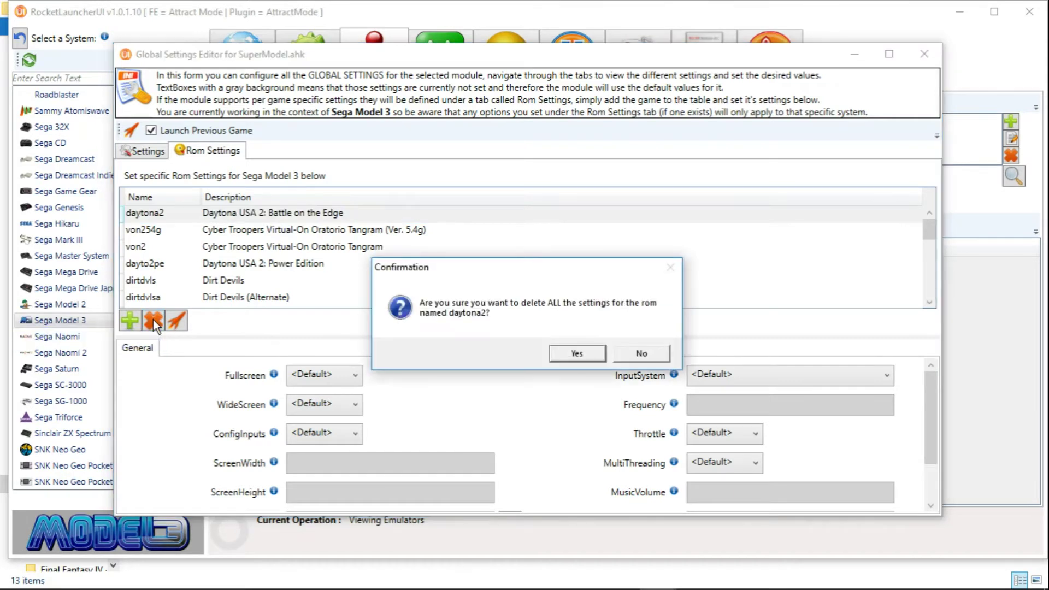
click(572, 347)
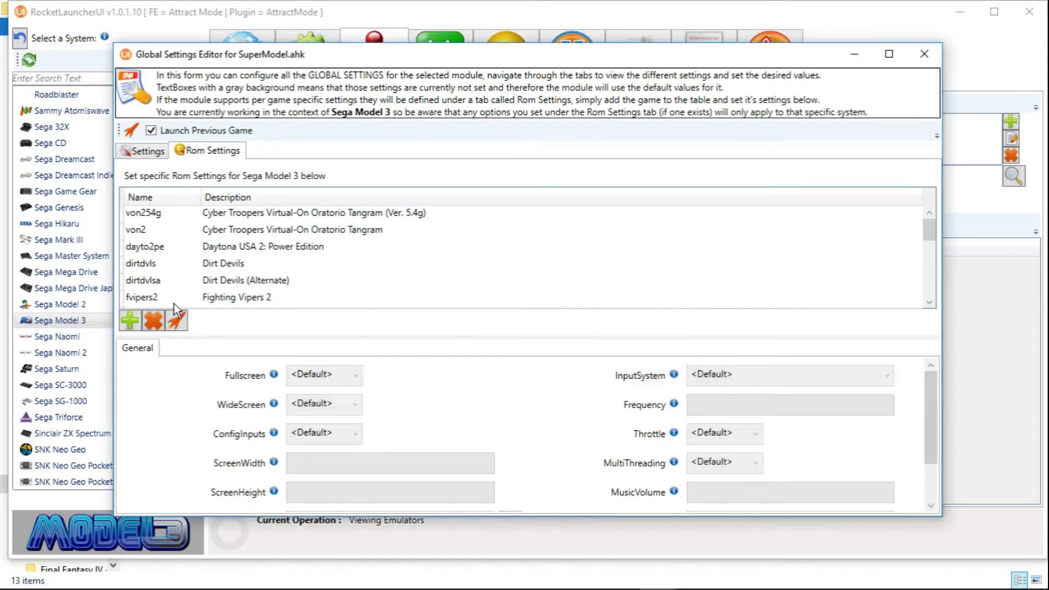
Step: Delete all ROM-specific settings for the Virtua Striker 2 entries vs215, vs29815 and vs298
click(246, 213)
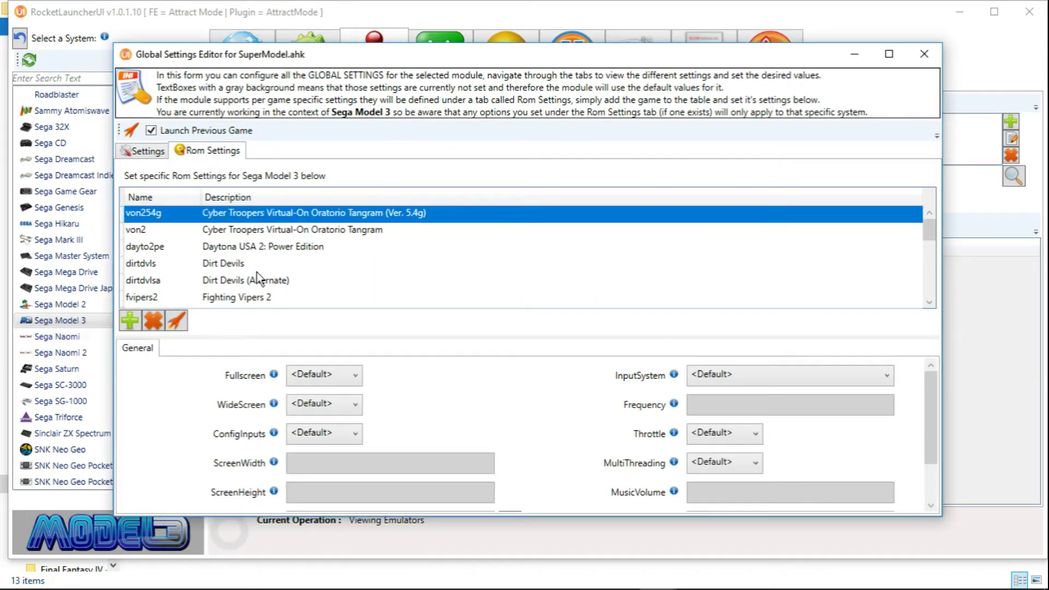
scroll(256, 268, down, 10)
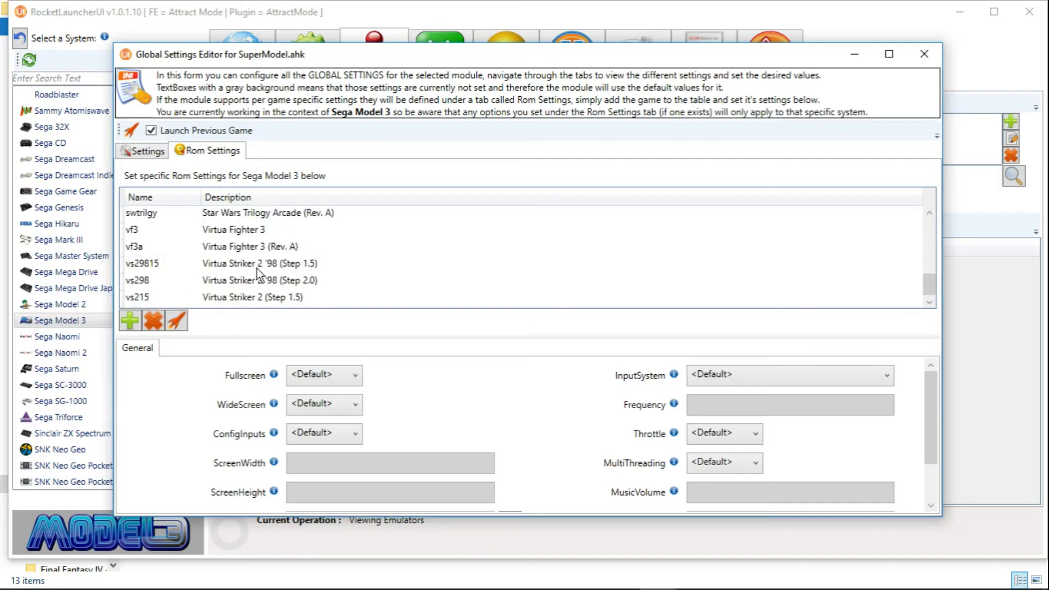
click(260, 298)
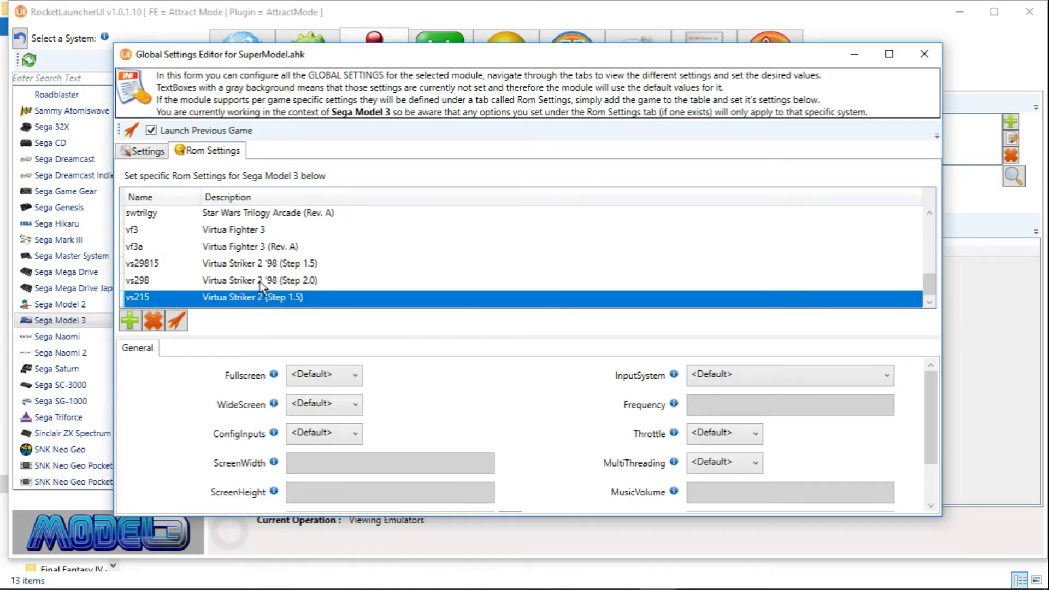
click(154, 321)
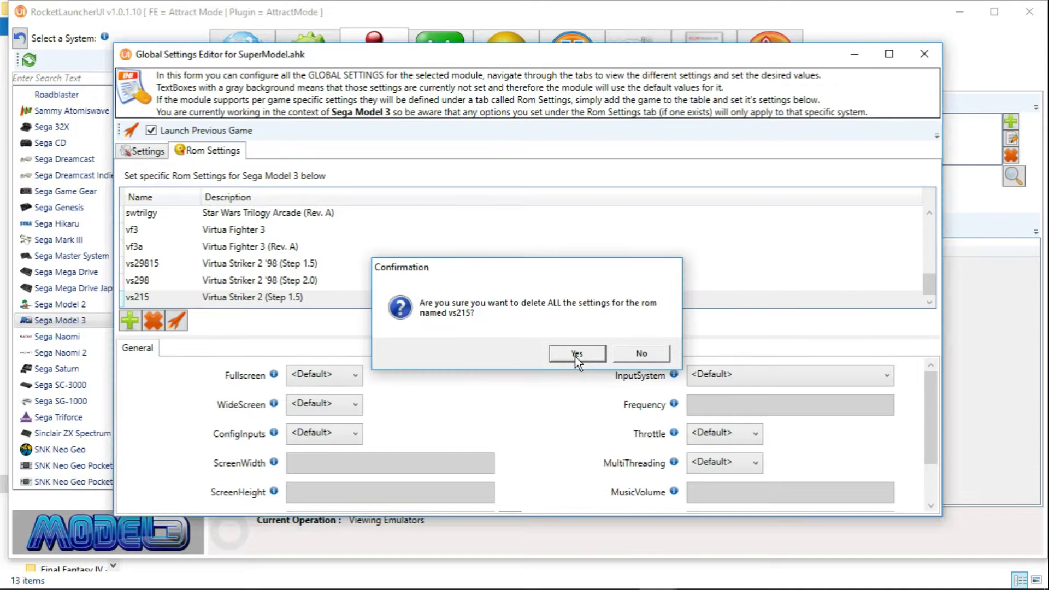
click(575, 357)
click(283, 282)
click(153, 321)
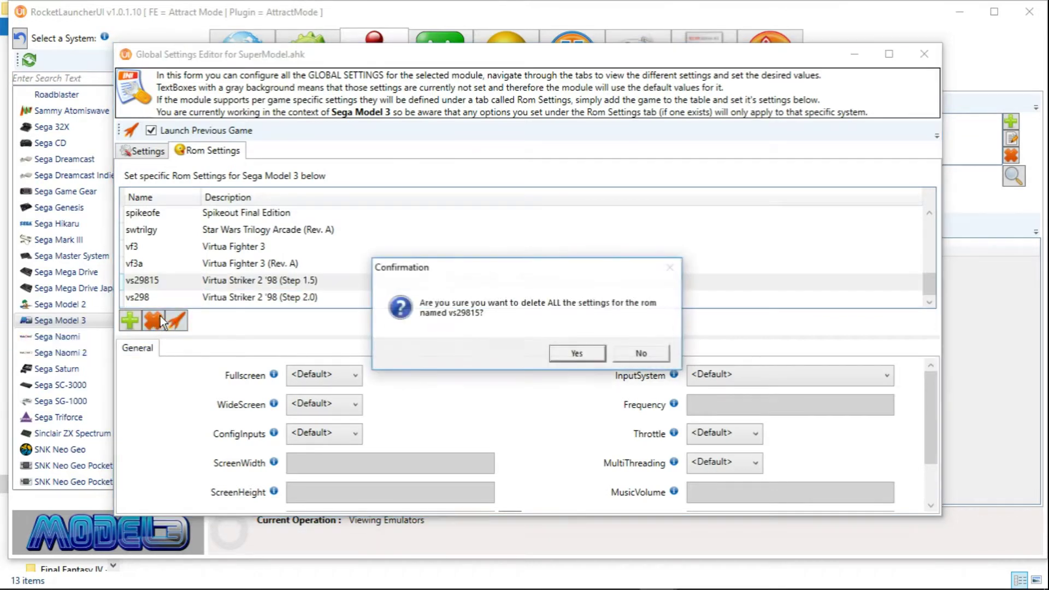
click(577, 353)
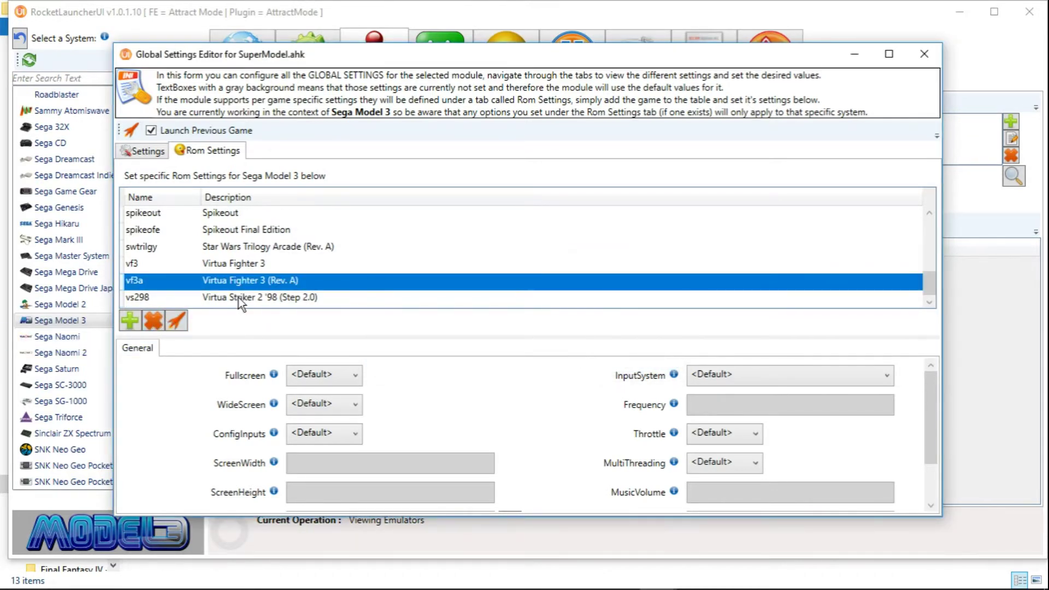
click(217, 298)
click(154, 321)
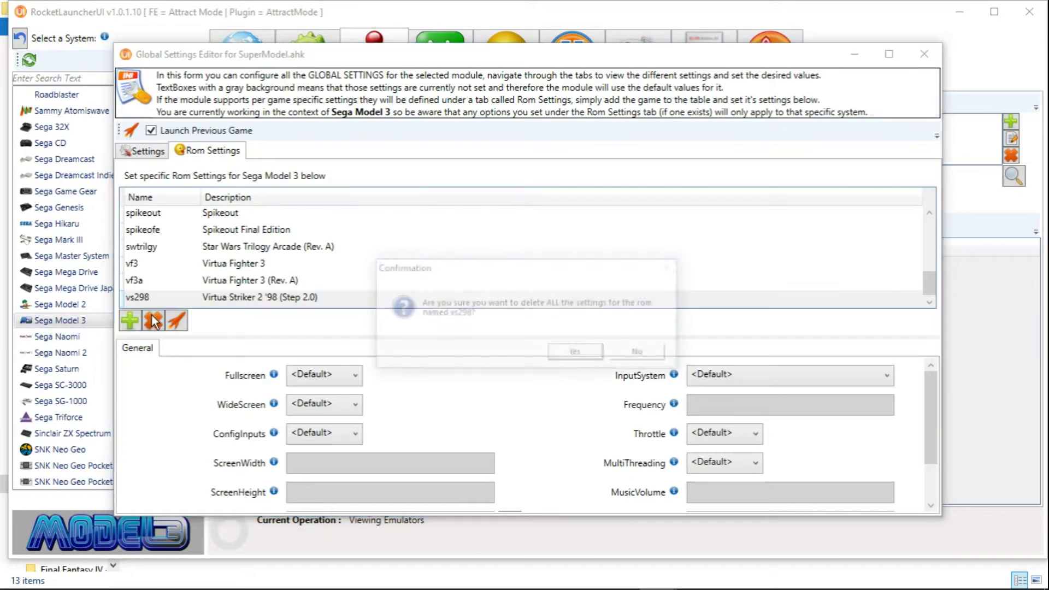
click(578, 354)
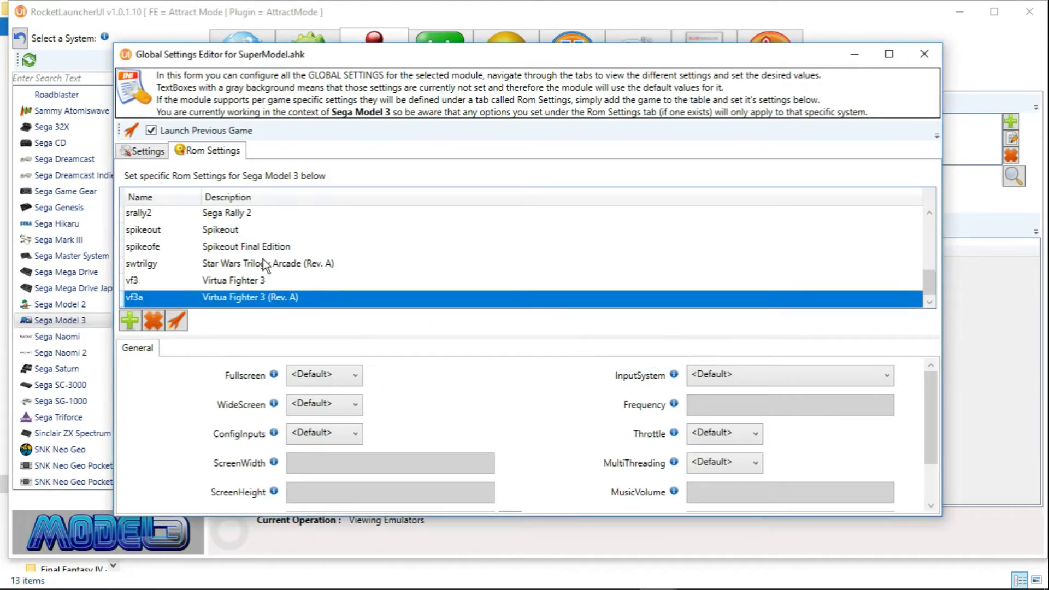
Step: Add a new ROM settings entry for daytona2 (Daytona USA 2: Battle on the Edge) from the game database
scroll(267, 261, up, 3)
scroll(263, 259, up, 1)
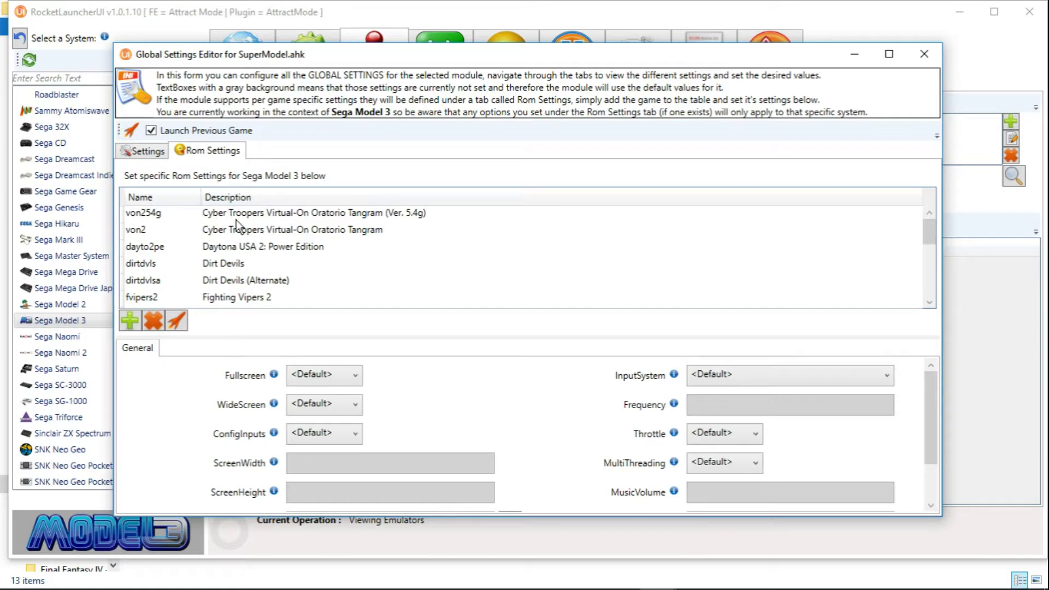
click(130, 321)
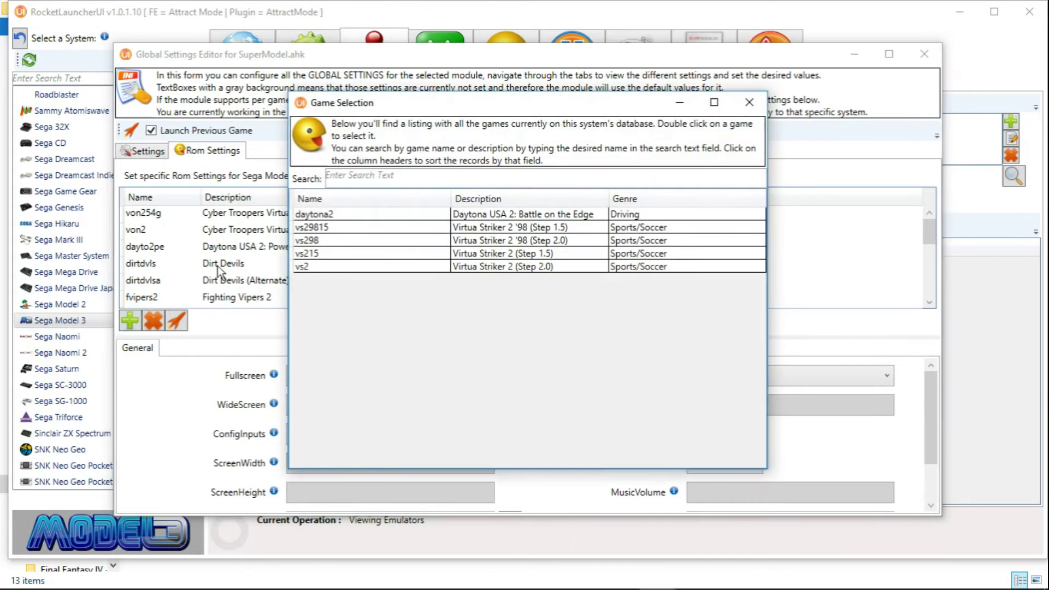
double_click(346, 213)
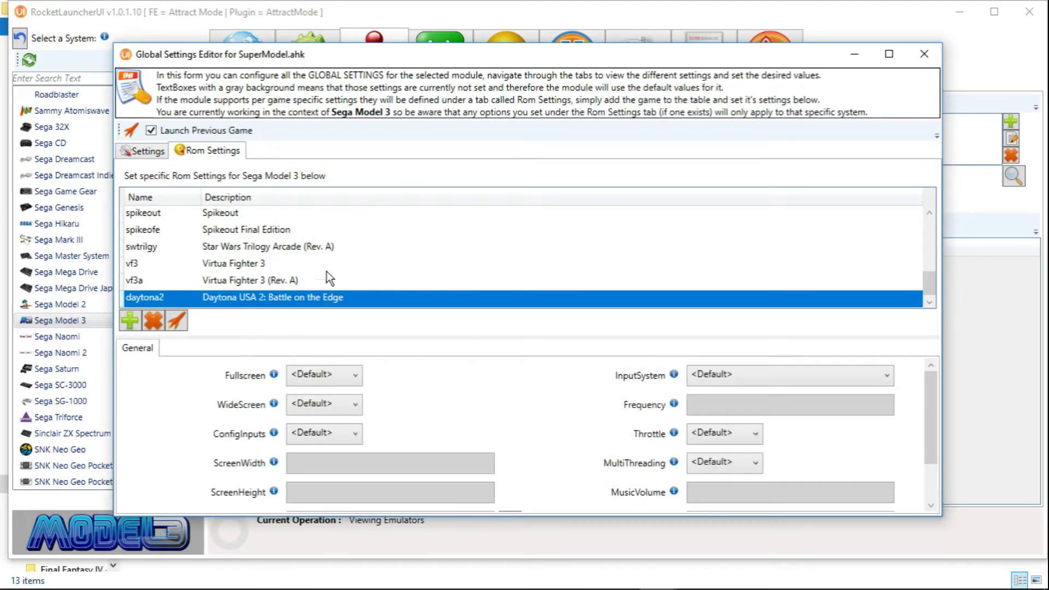
Step: Add new ROM settings entries for the Virtua Striker 2 games vs29815, vs298, vs215 and vs2
click(130, 320)
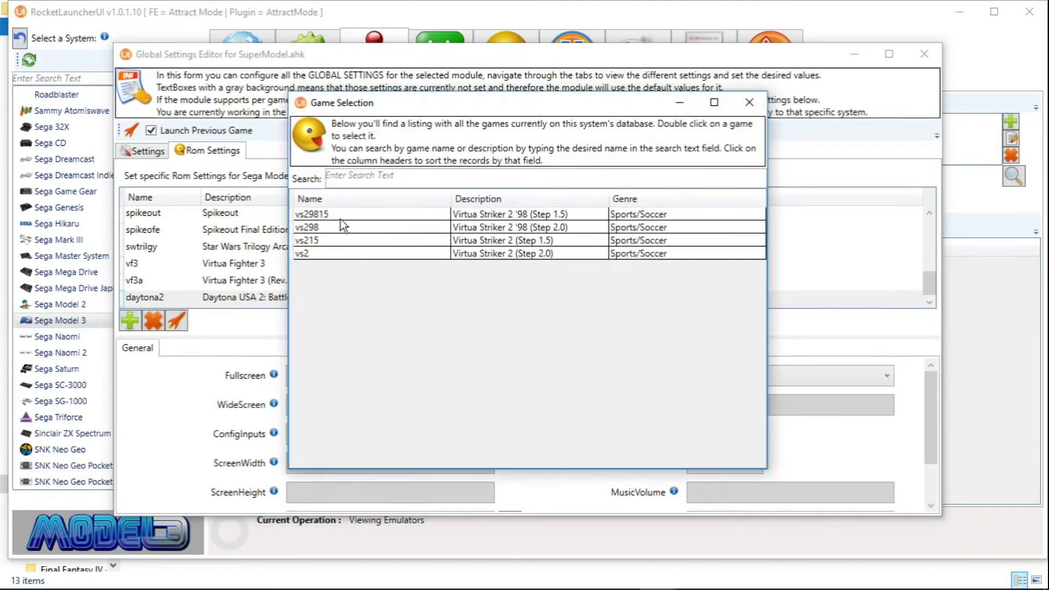
double_click(344, 214)
click(133, 322)
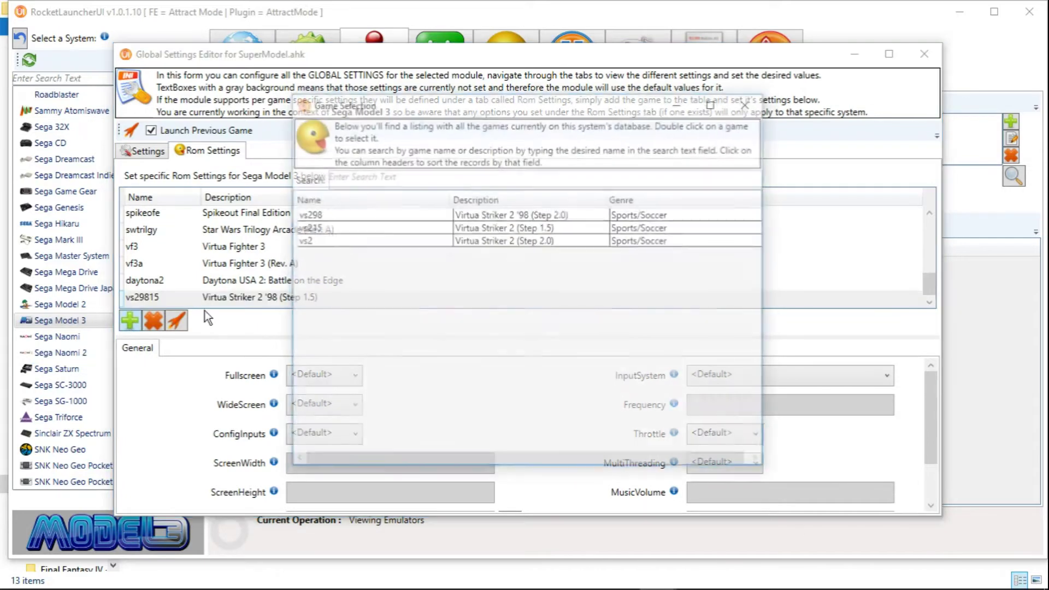
double_click(325, 213)
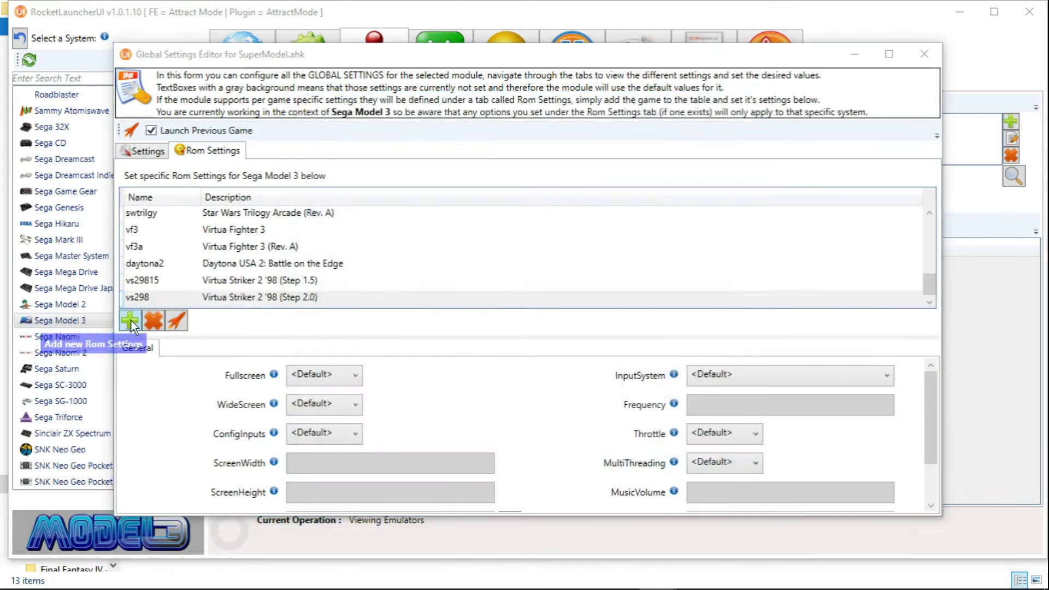
click(130, 320)
double_click(344, 214)
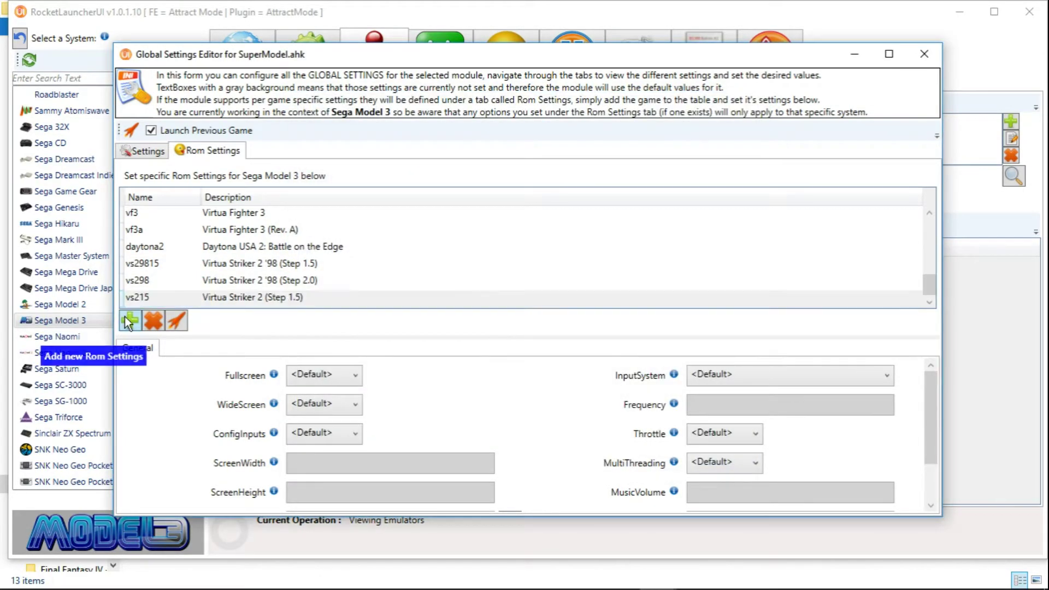
click(130, 321)
double_click(333, 213)
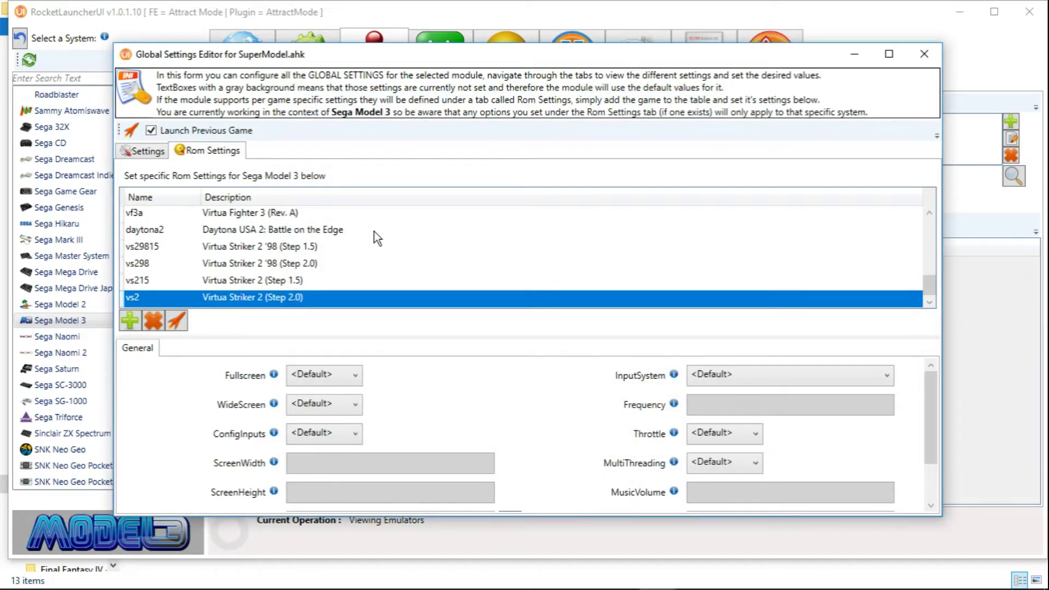
Step: Select the von254g ROM entry and maximize the settings editor to show all of its options
scroll(378, 254, up, 5)
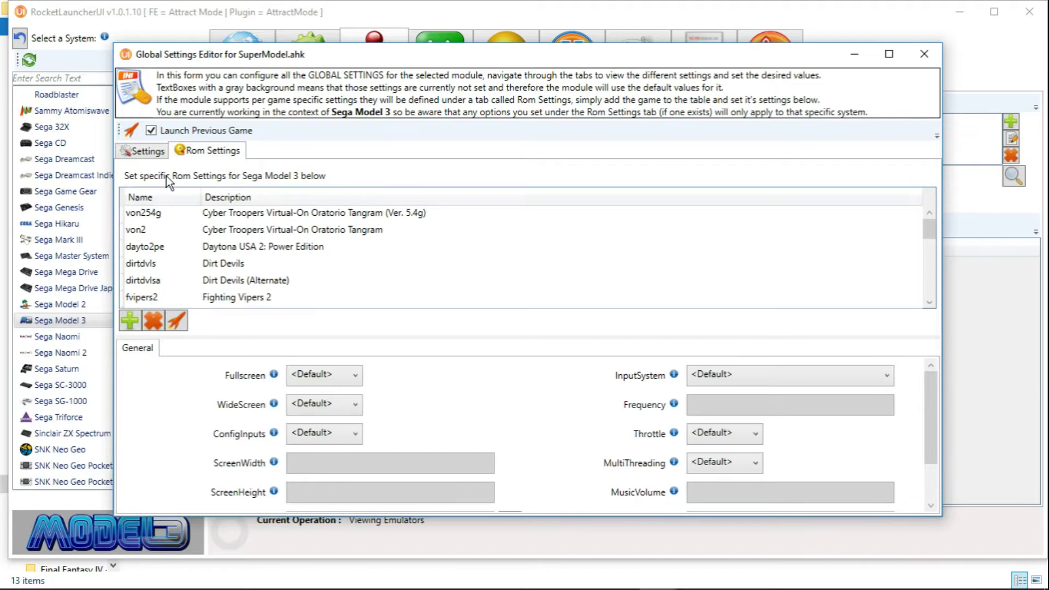
click(244, 218)
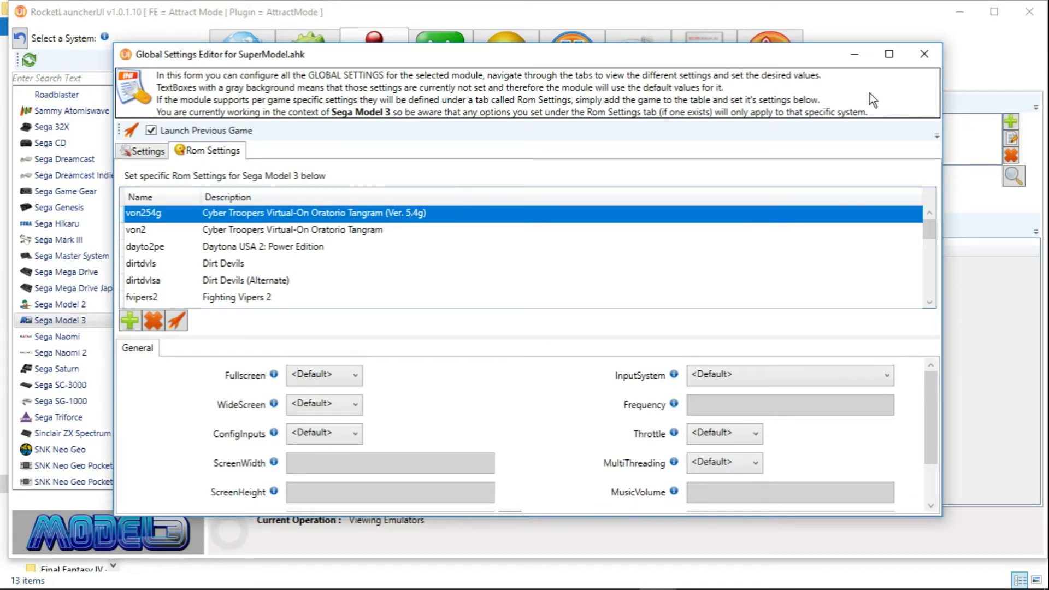
click(889, 54)
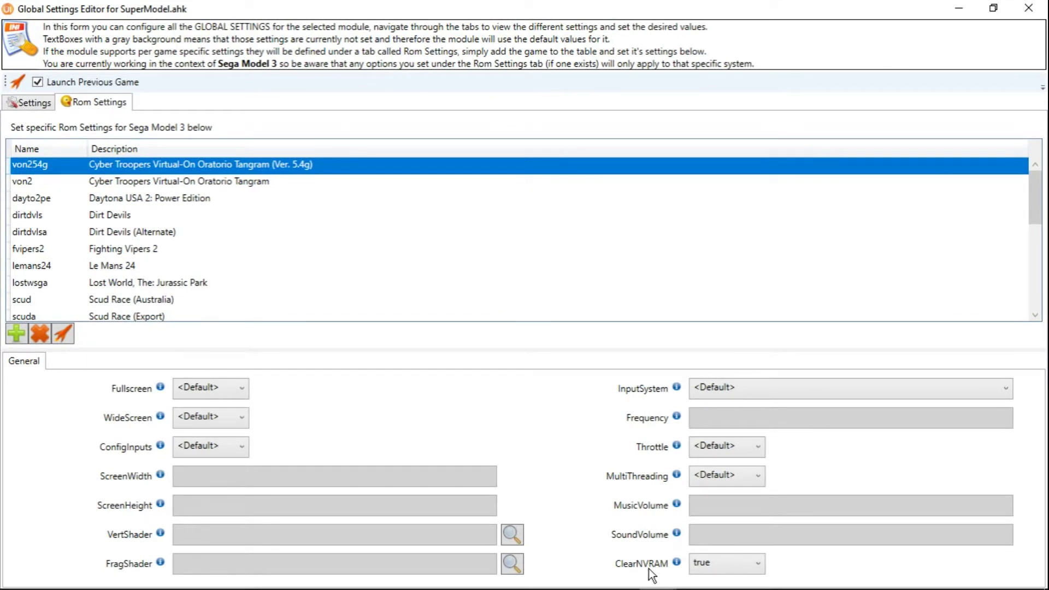
Step: Set ClearNVRAM to true for the von254g and von2 ROM entries (Cyber Troopers Virtual-On Oratorio Tangram)
click(720, 568)
click(719, 540)
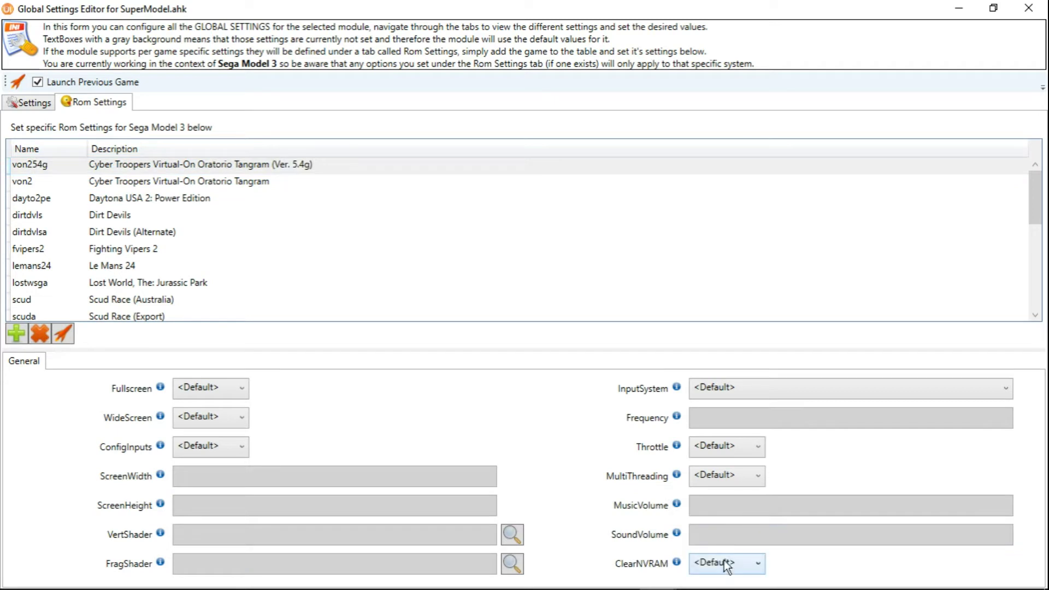
click(723, 561)
click(713, 512)
click(158, 186)
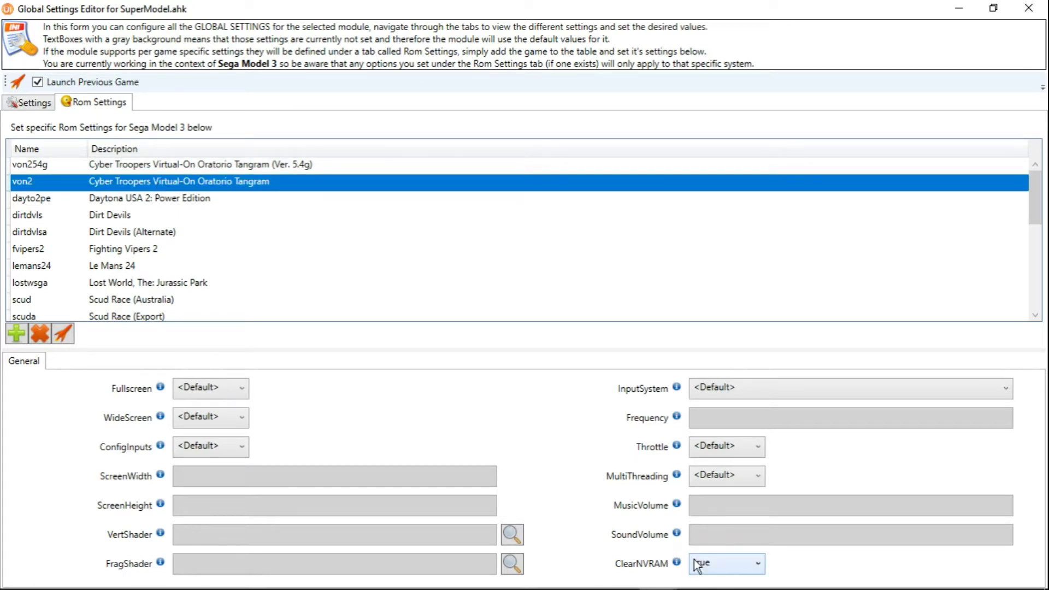
click(708, 568)
click(710, 514)
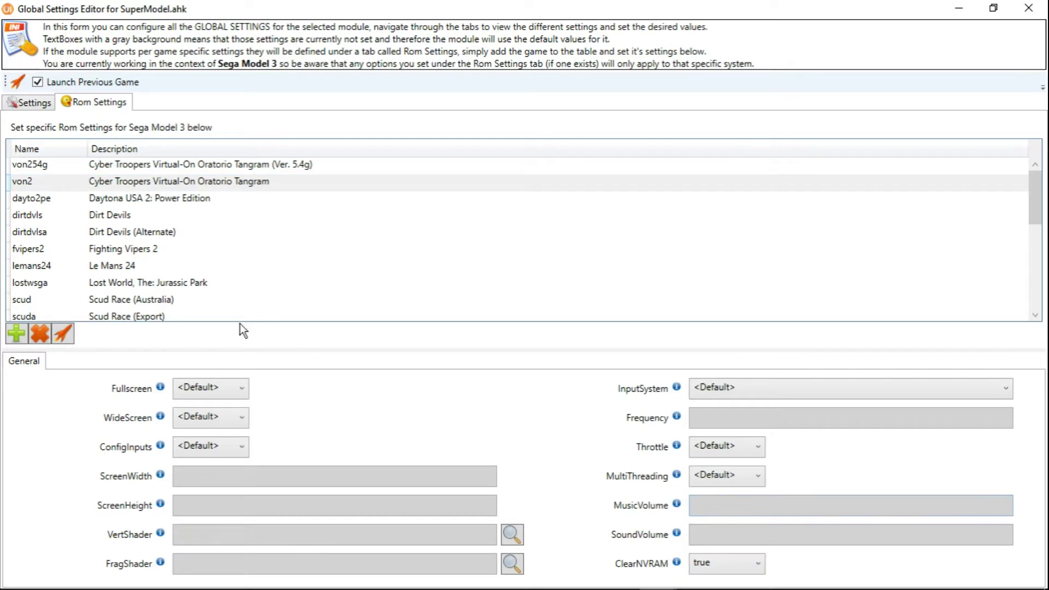
Step: Check the ClearNVRAM value of dayto2pe and set ClearNVRAM to false for daytona2 (Daytona USA 2: Battle on the Edge)
click(166, 201)
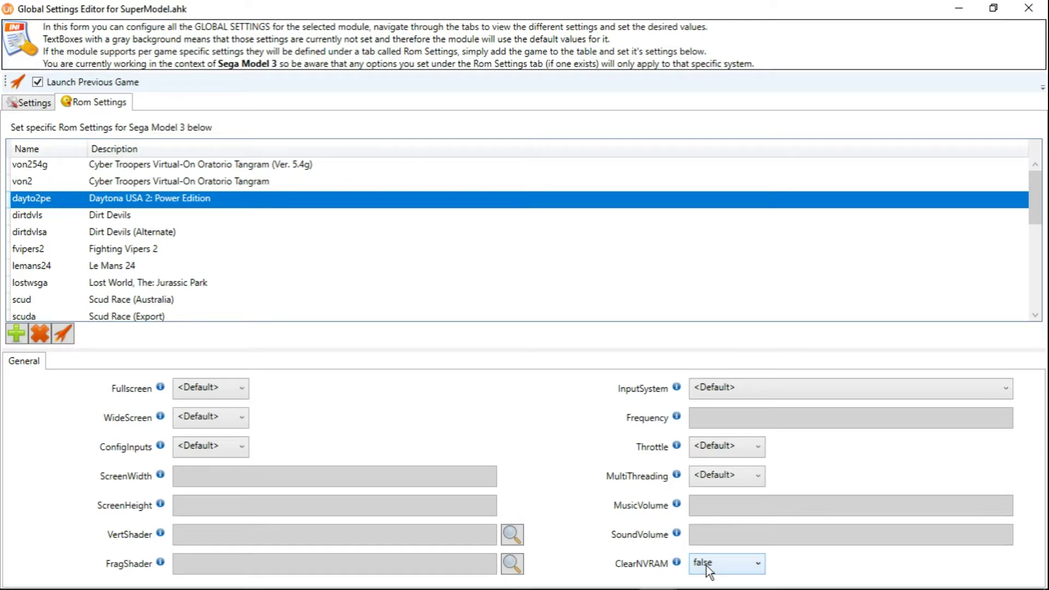
scroll(124, 250, down, 5)
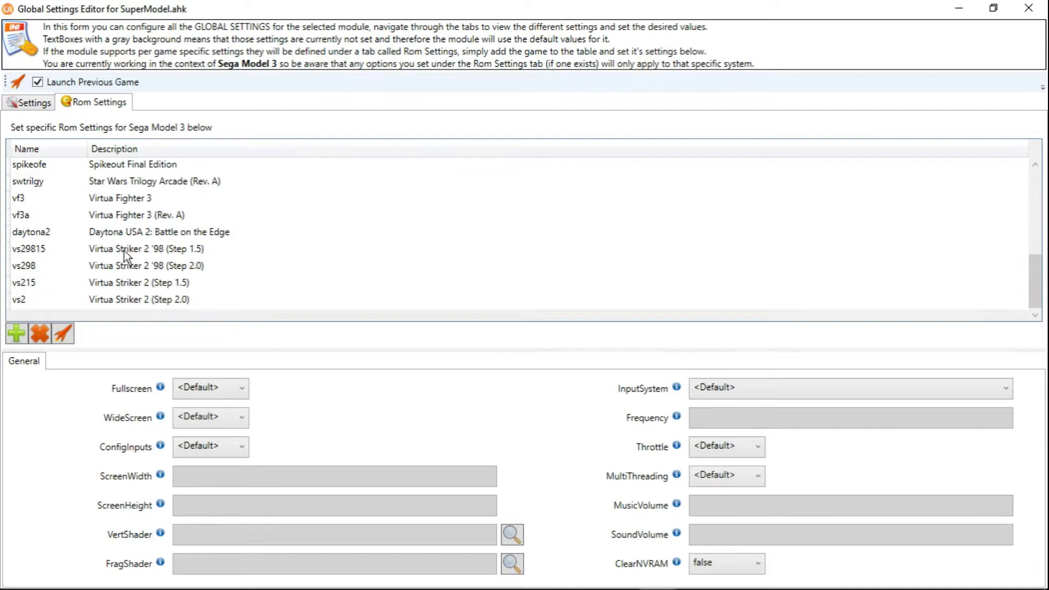
click(128, 235)
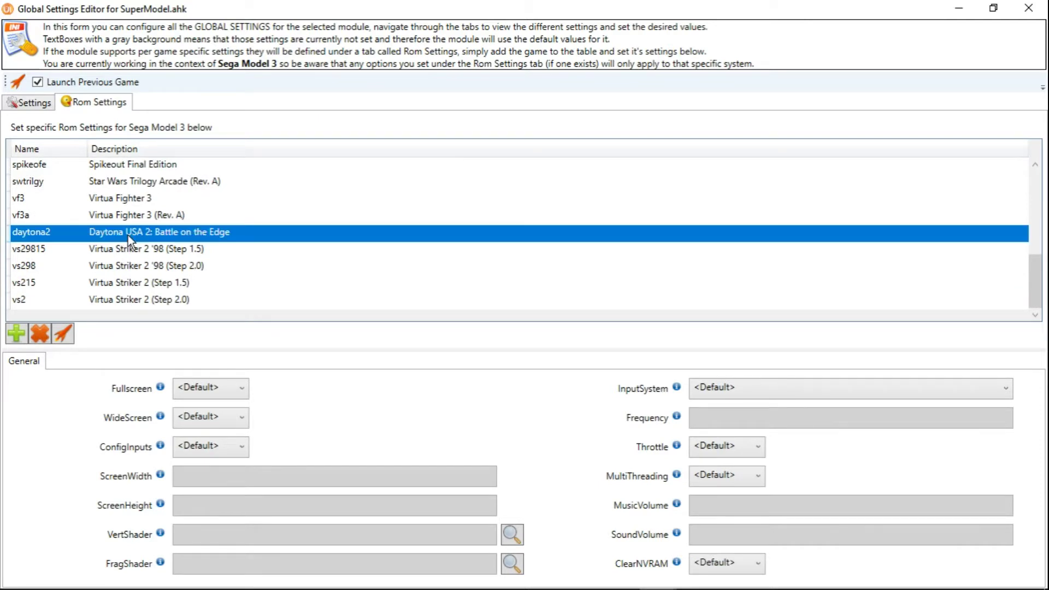
click(736, 560)
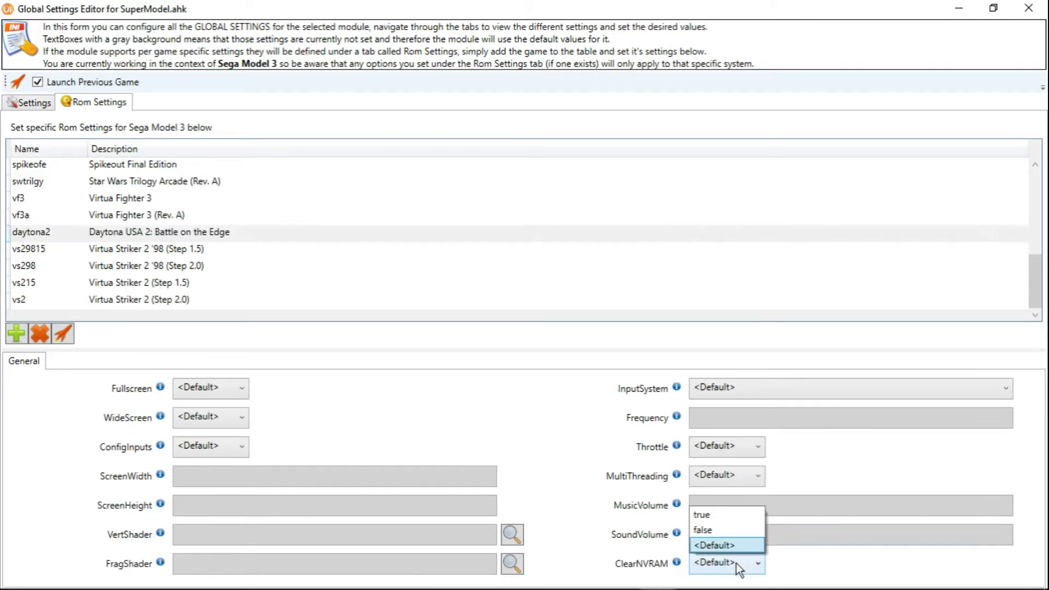
click(716, 528)
Step: Check the ClearNVRAM value of each ROM entry in turn, from von254g through daytona2
scroll(235, 230, up, 7)
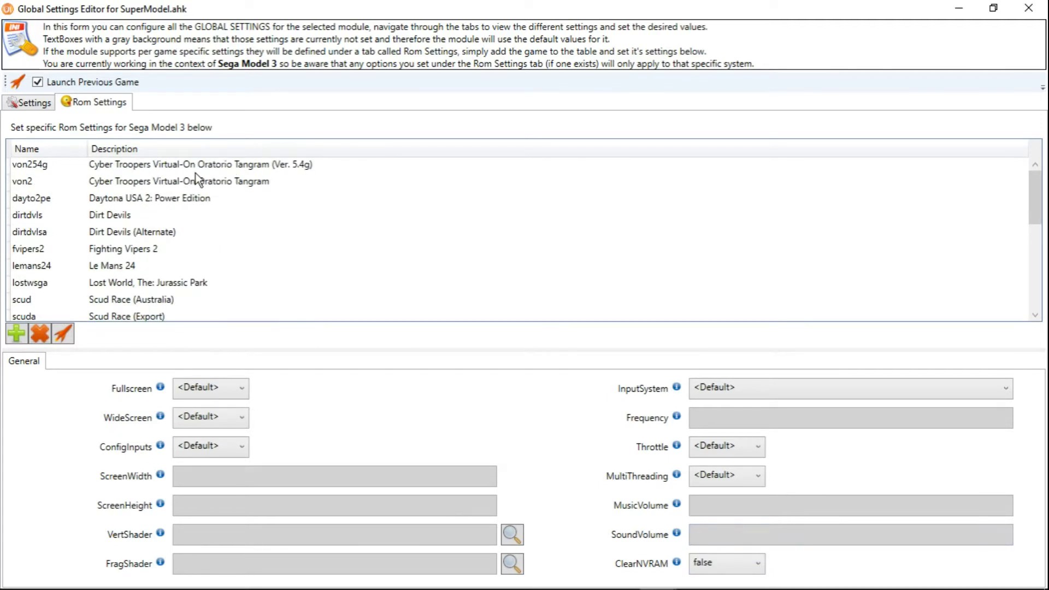
click(166, 168)
click(160, 179)
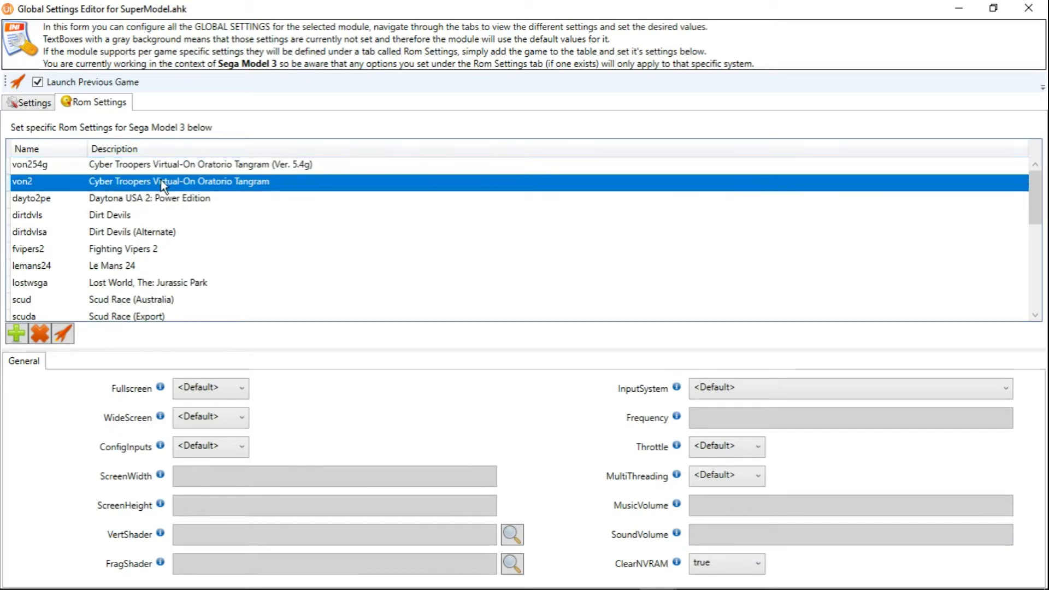
click(148, 194)
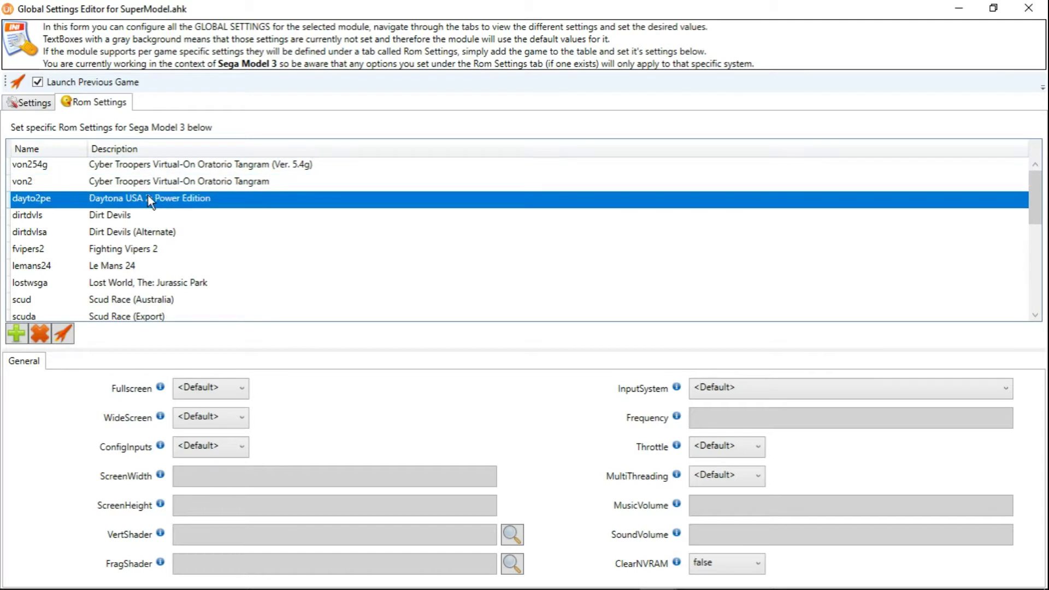
click(127, 215)
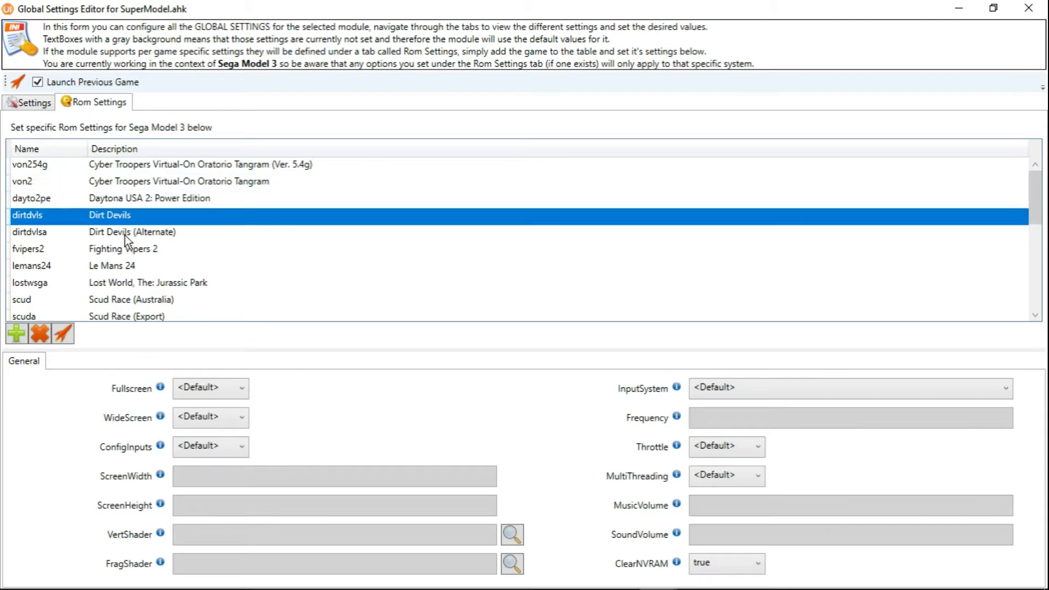
click(125, 235)
click(112, 251)
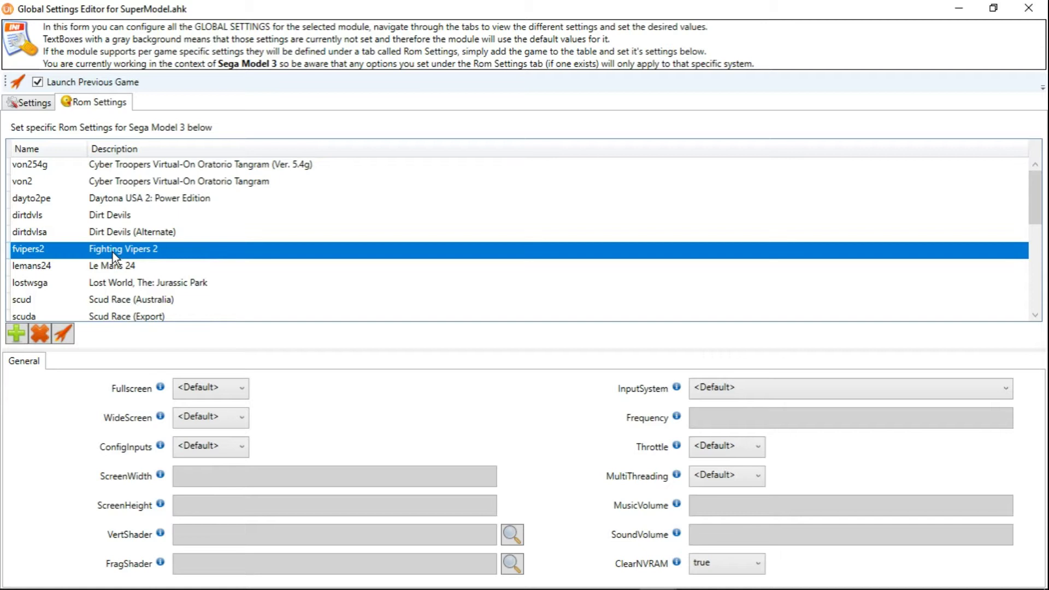
click(111, 268)
click(109, 283)
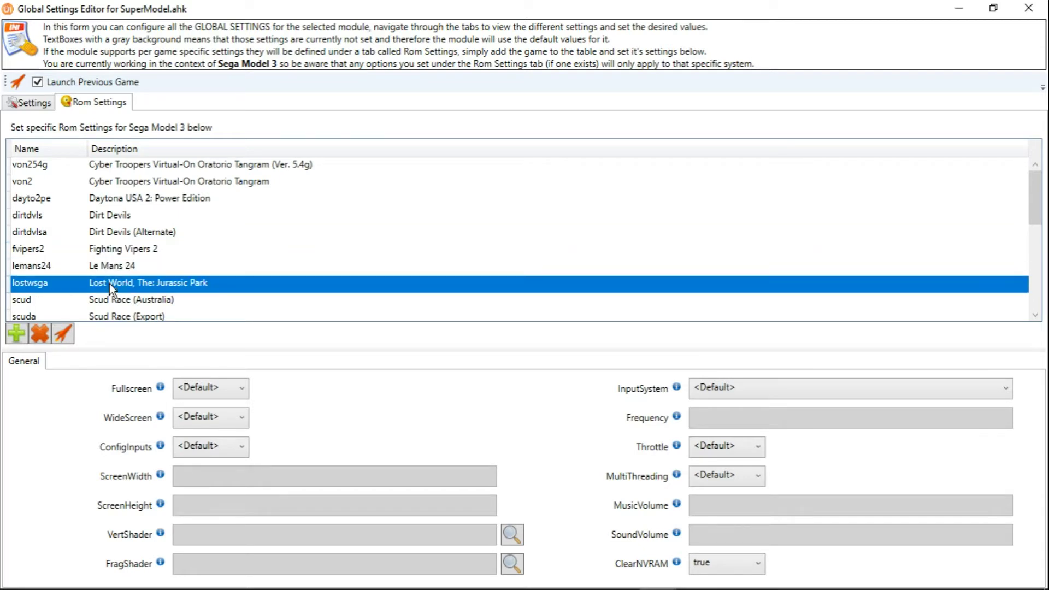
click(115, 301)
click(118, 314)
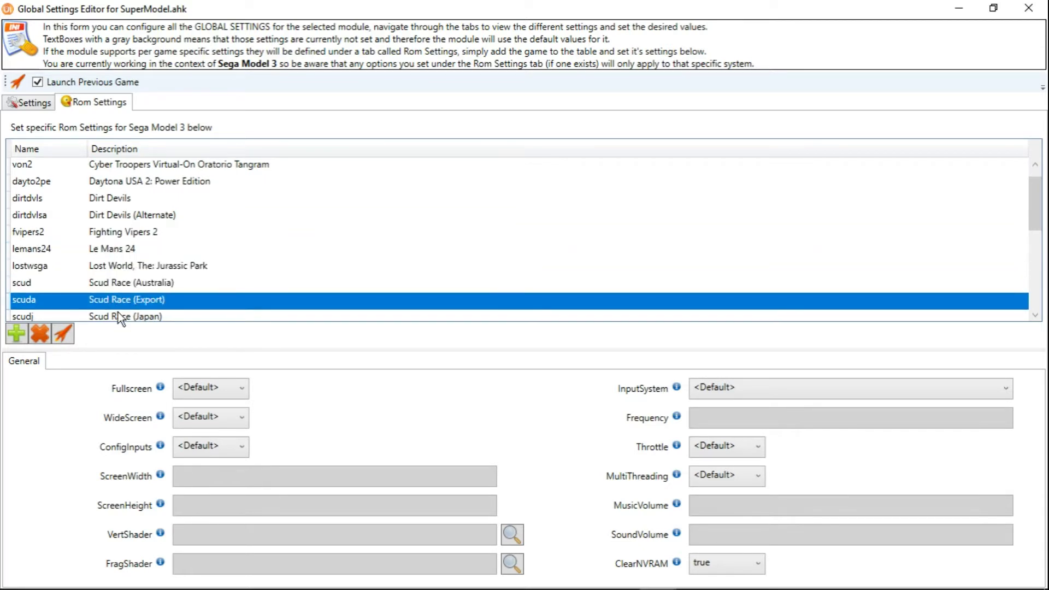
click(119, 314)
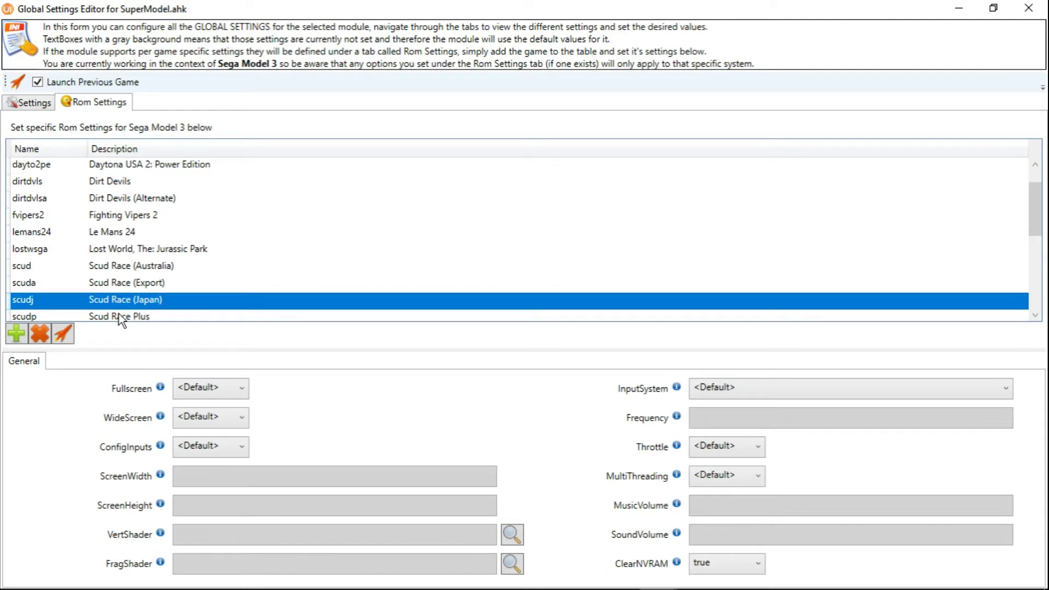
click(119, 314)
click(119, 316)
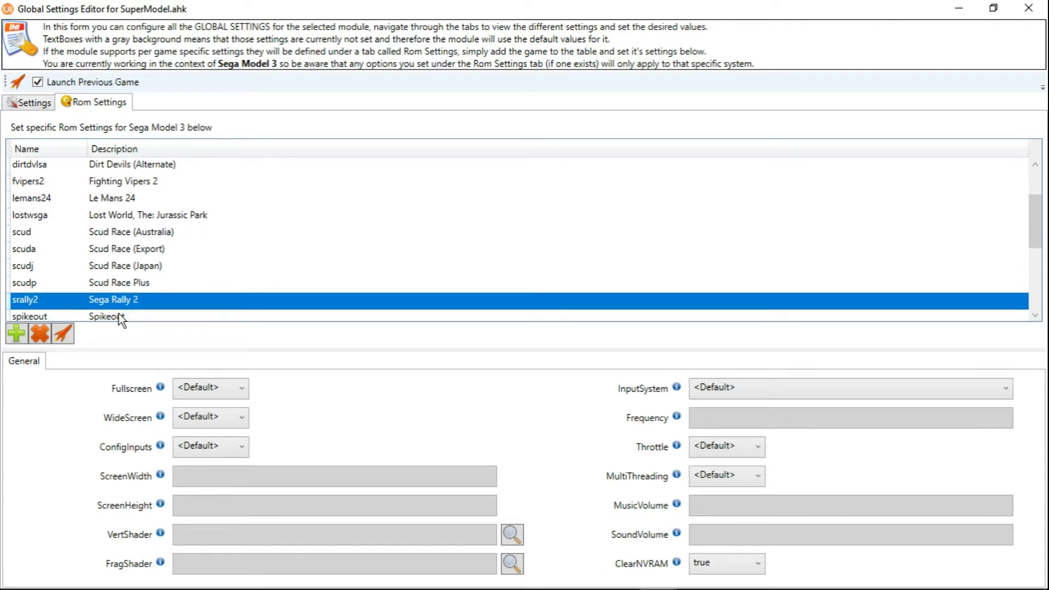
click(119, 315)
click(119, 315)
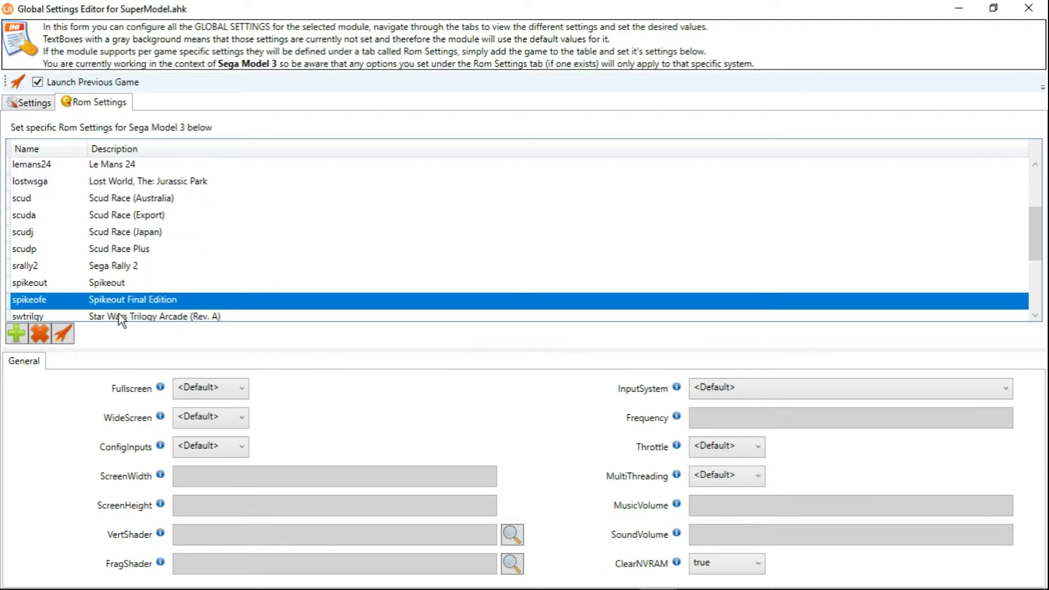
click(119, 315)
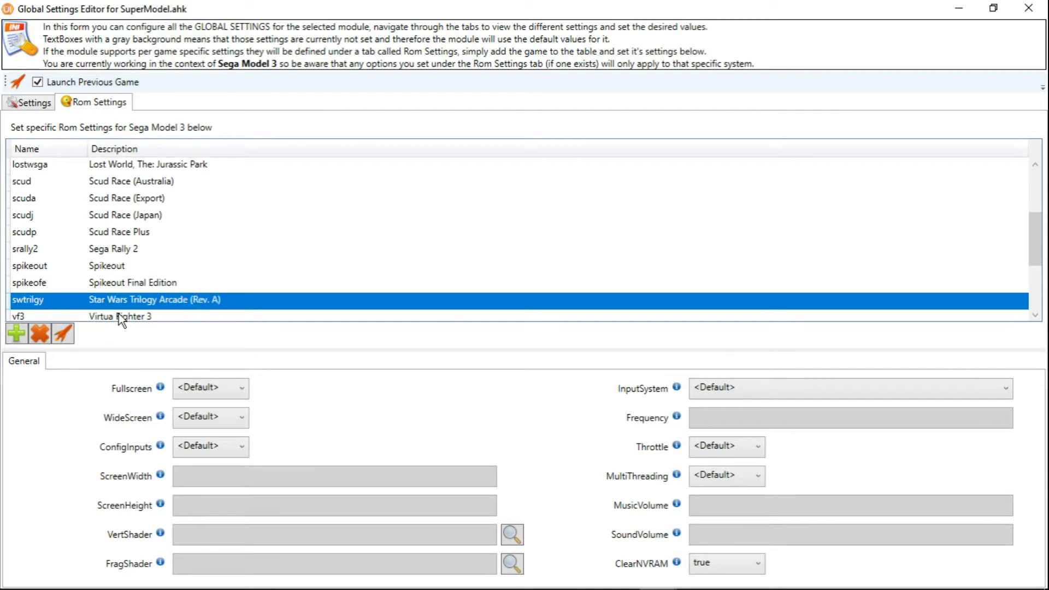
click(119, 315)
click(119, 315)
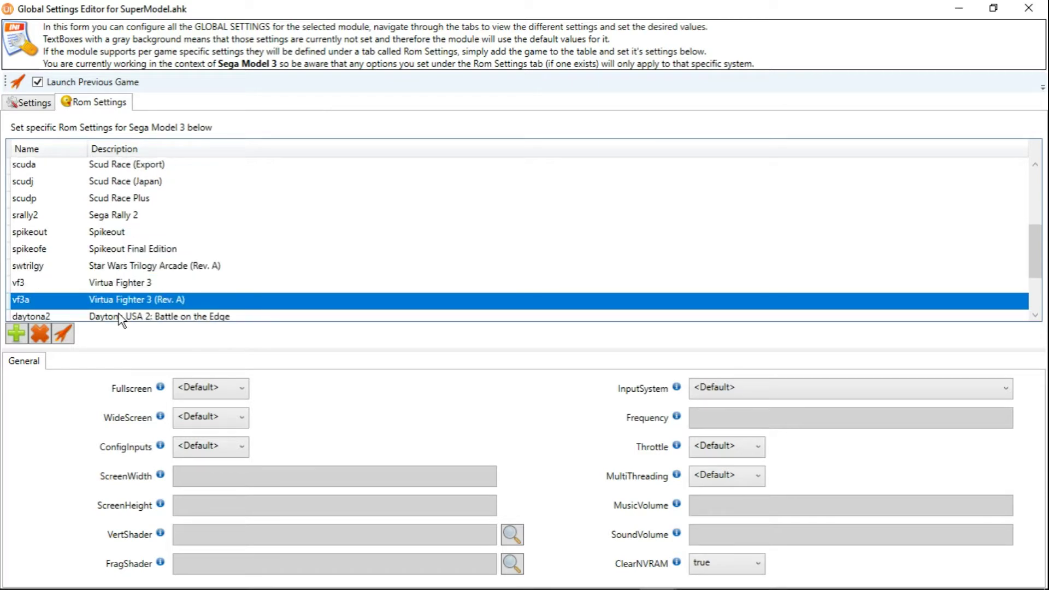
click(119, 315)
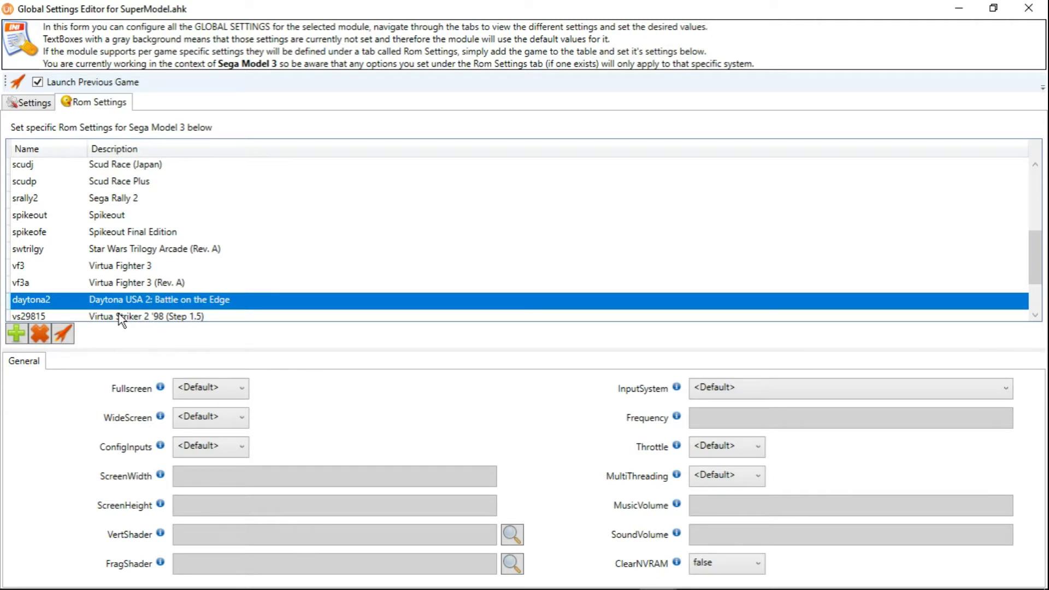
Step: Set ClearNVRAM to true for the Virtua Striker 2 '98 entries vs29815 and vs298
click(119, 316)
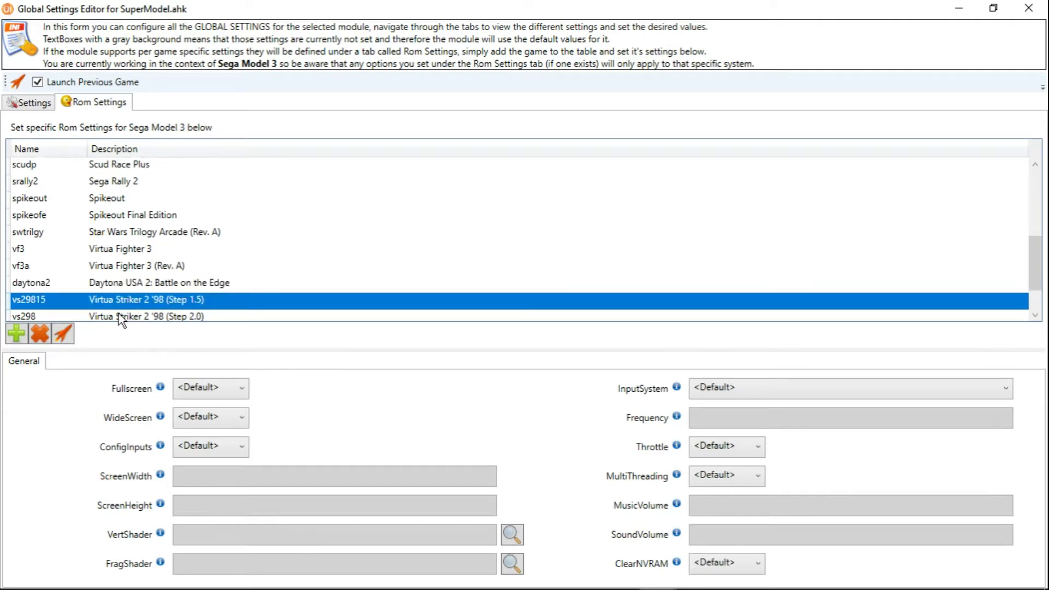
click(710, 562)
click(706, 514)
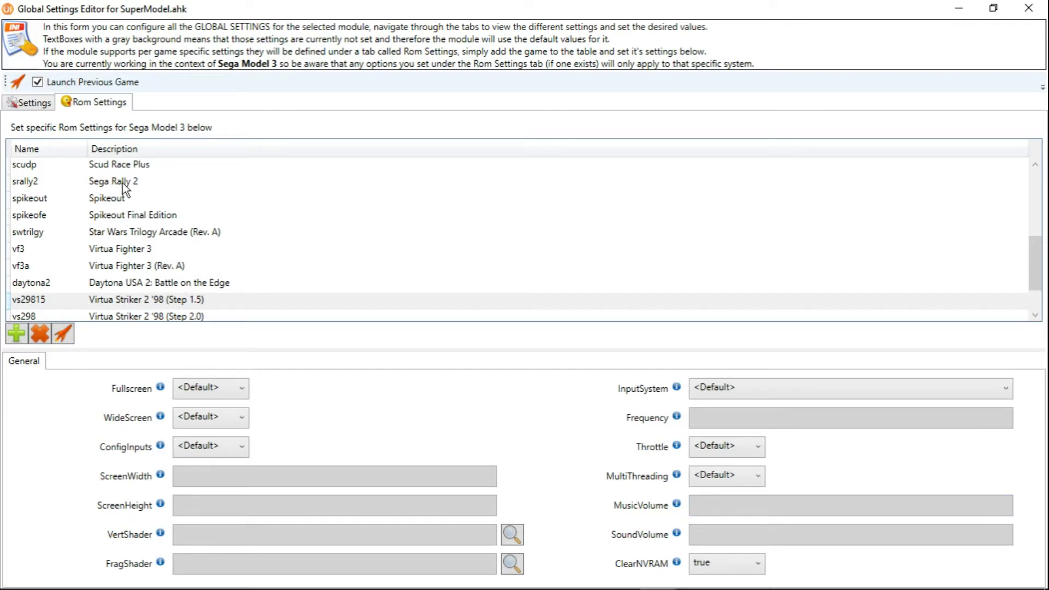
click(131, 315)
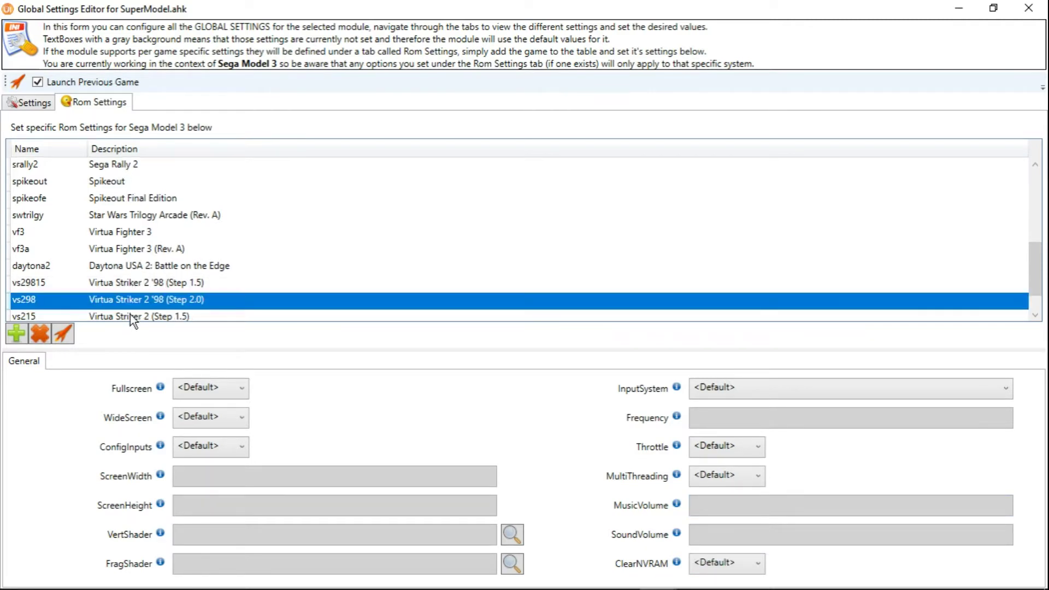
click(743, 563)
click(705, 475)
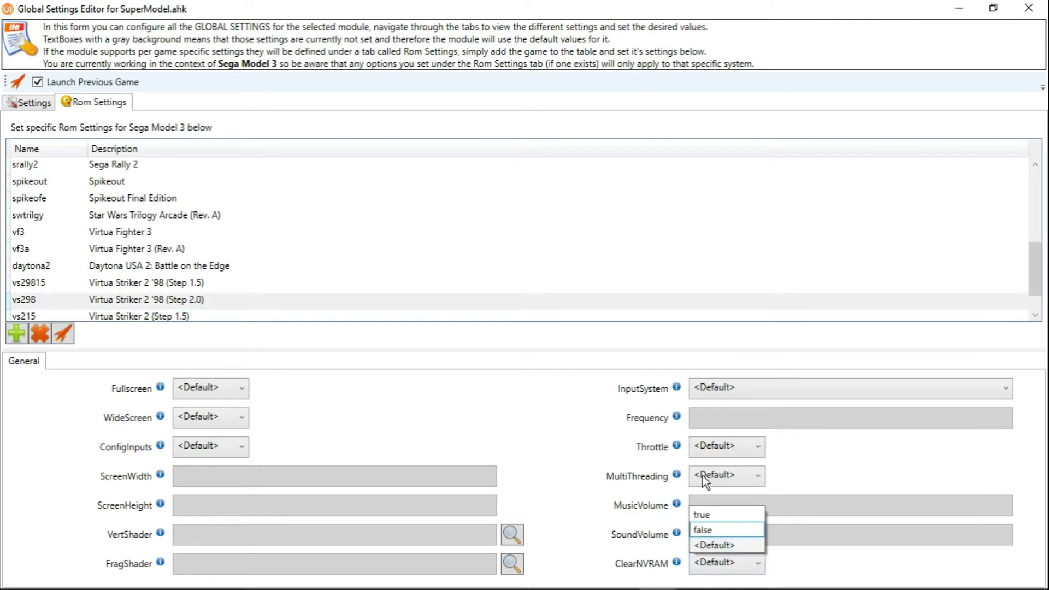
click(709, 514)
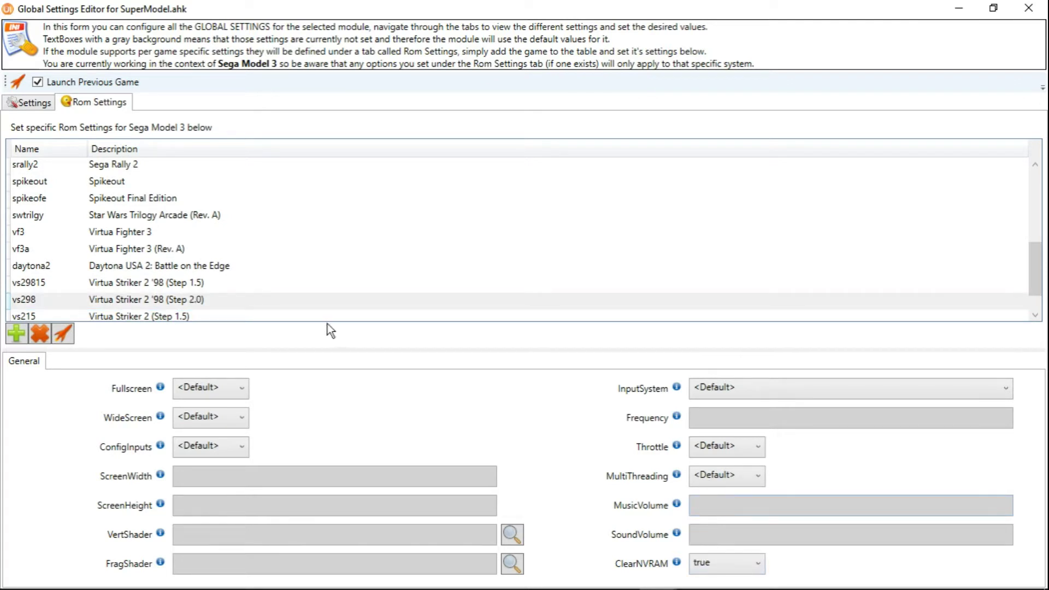
Step: Recheck ClearNVRAM on daytona2, vs29815 and vs298, and set it to true for the Virtua Striker 2 entries vs215 and vs2
click(147, 315)
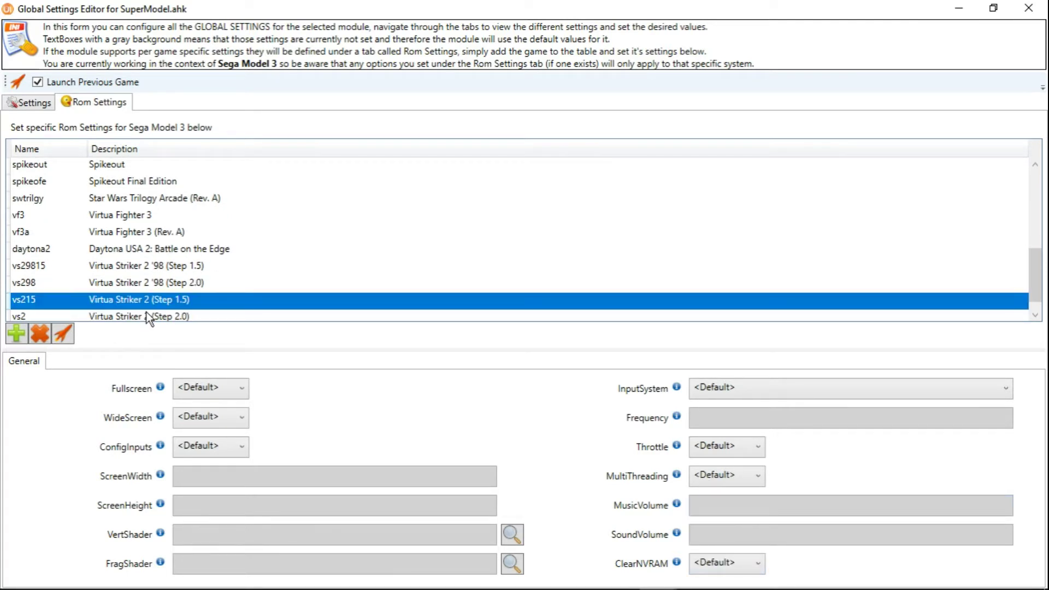
click(169, 264)
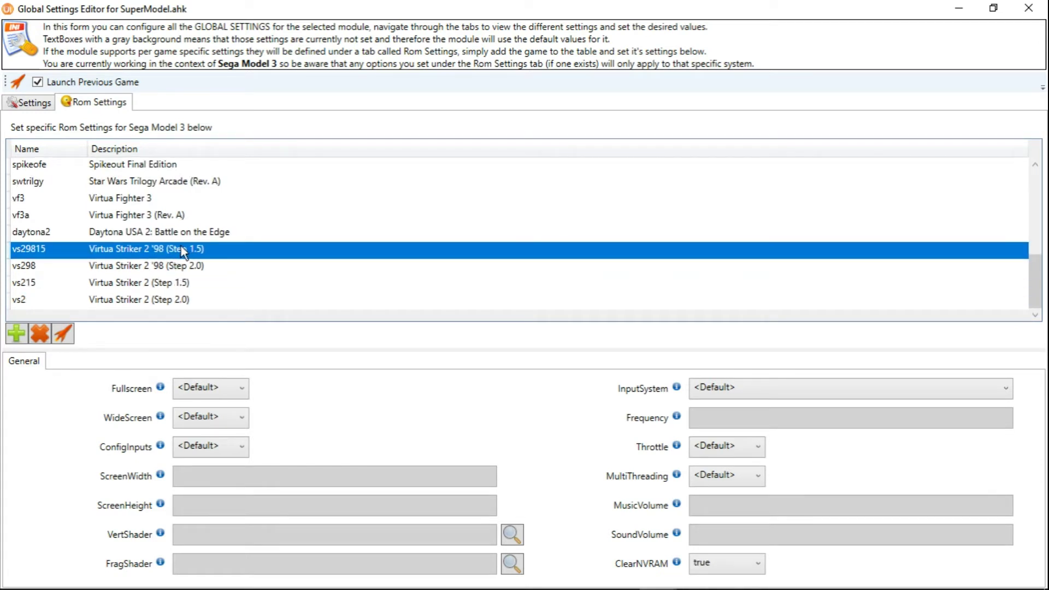
click(164, 233)
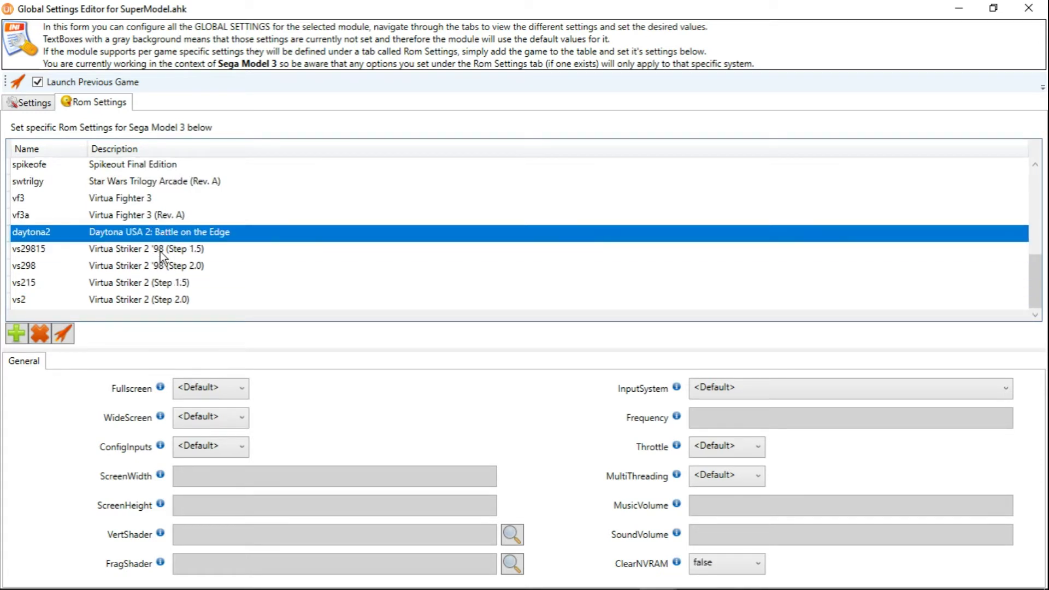
click(160, 251)
click(158, 270)
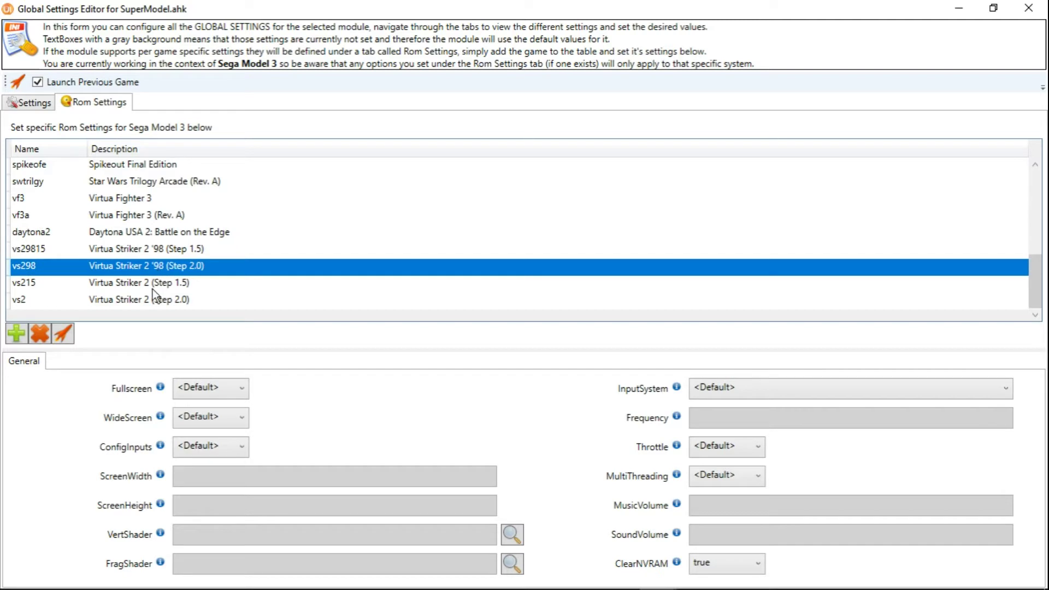
click(152, 287)
click(713, 565)
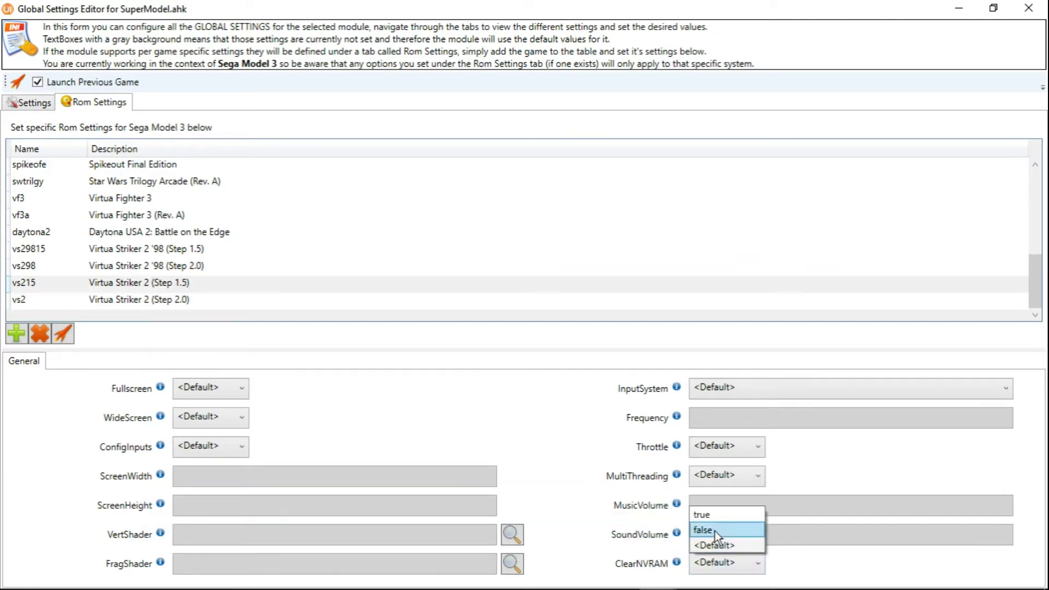
click(715, 514)
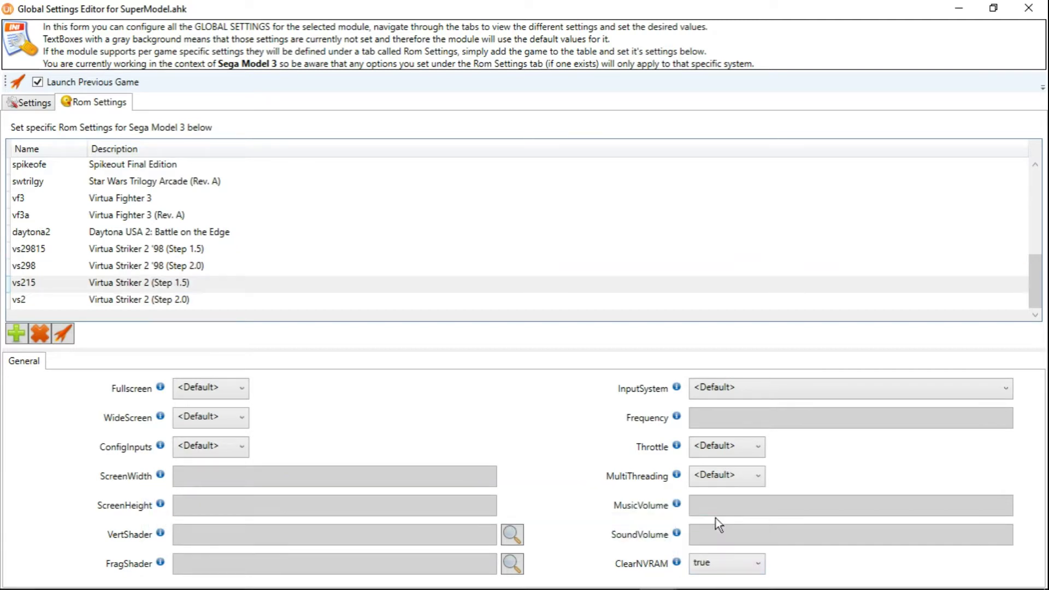
click(178, 300)
click(746, 563)
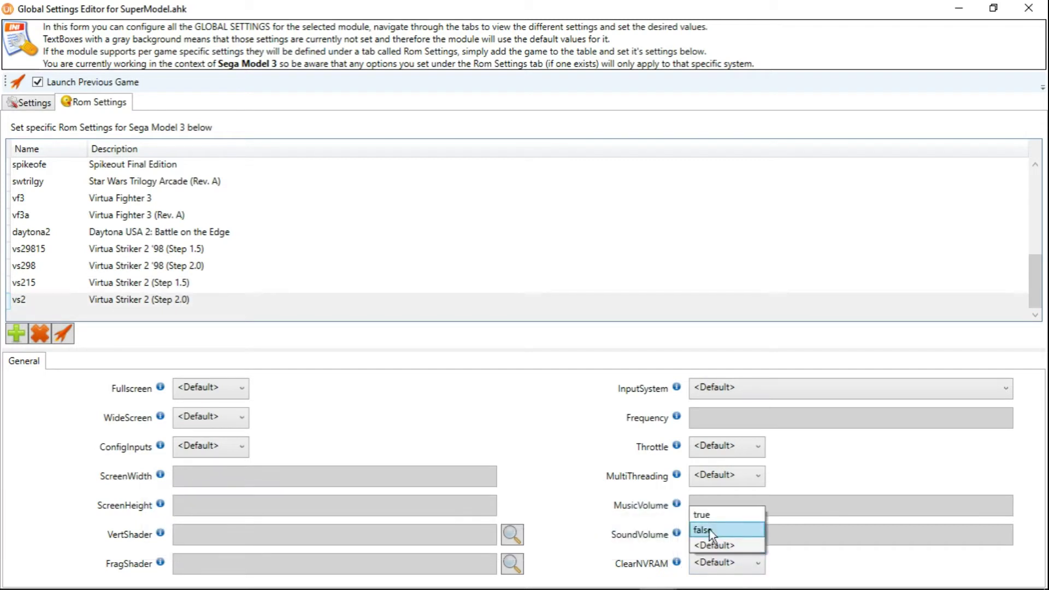
click(707, 514)
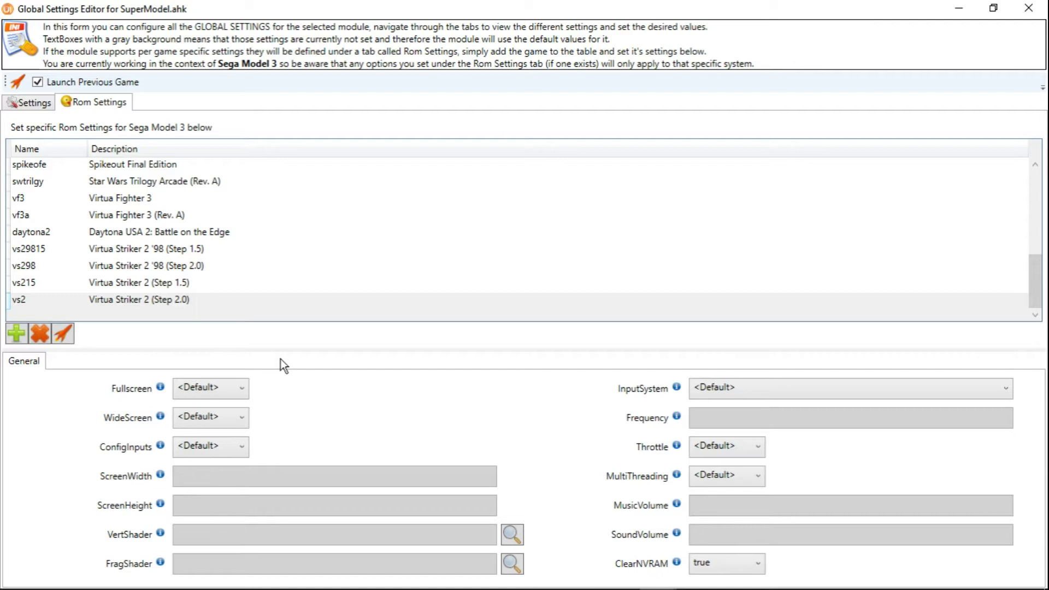
scroll(235, 257, up, 5)
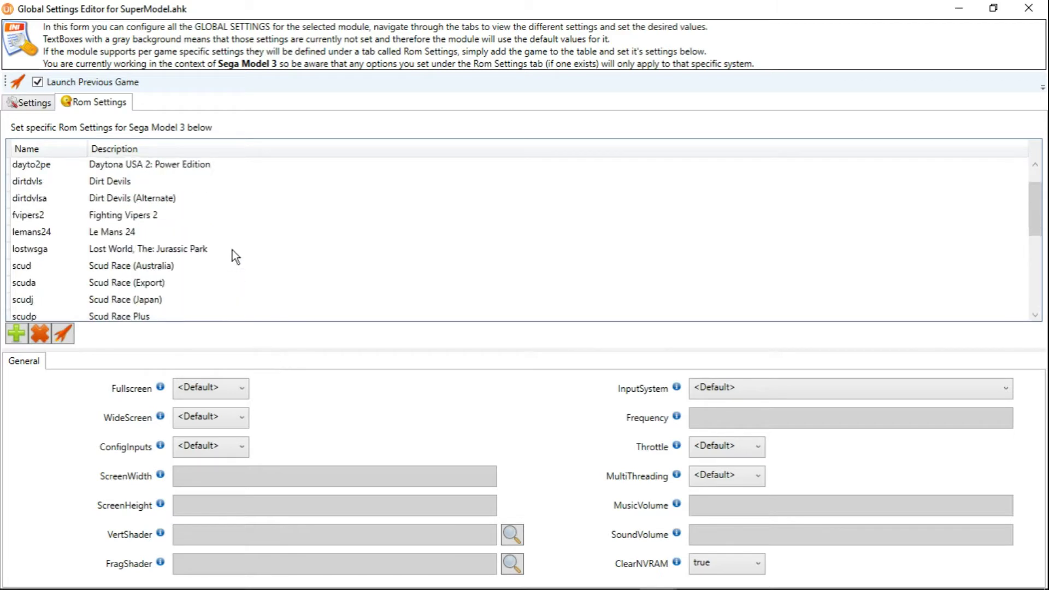
click(12, 335)
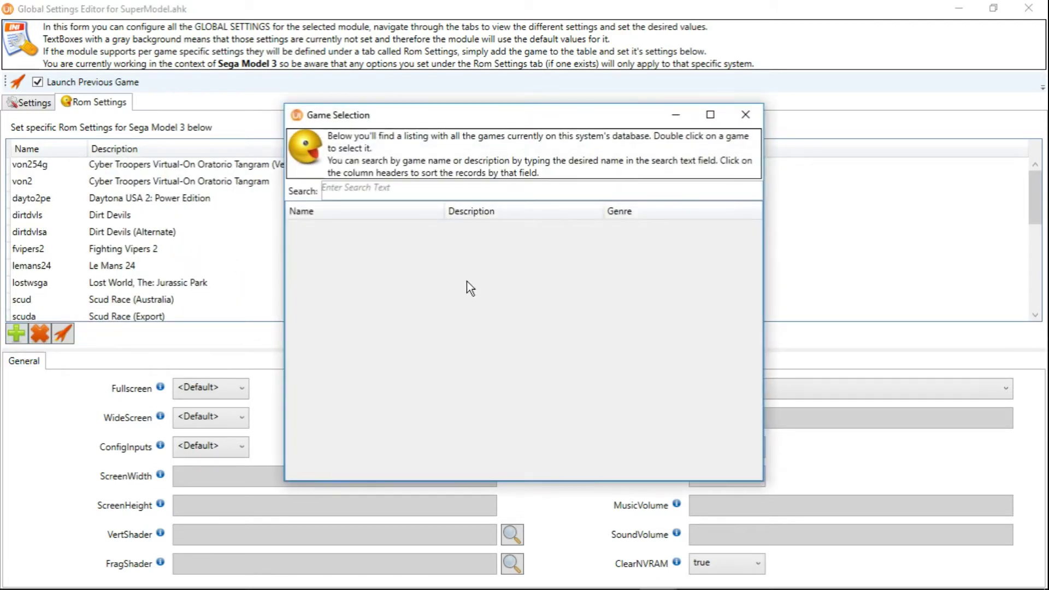
click(746, 115)
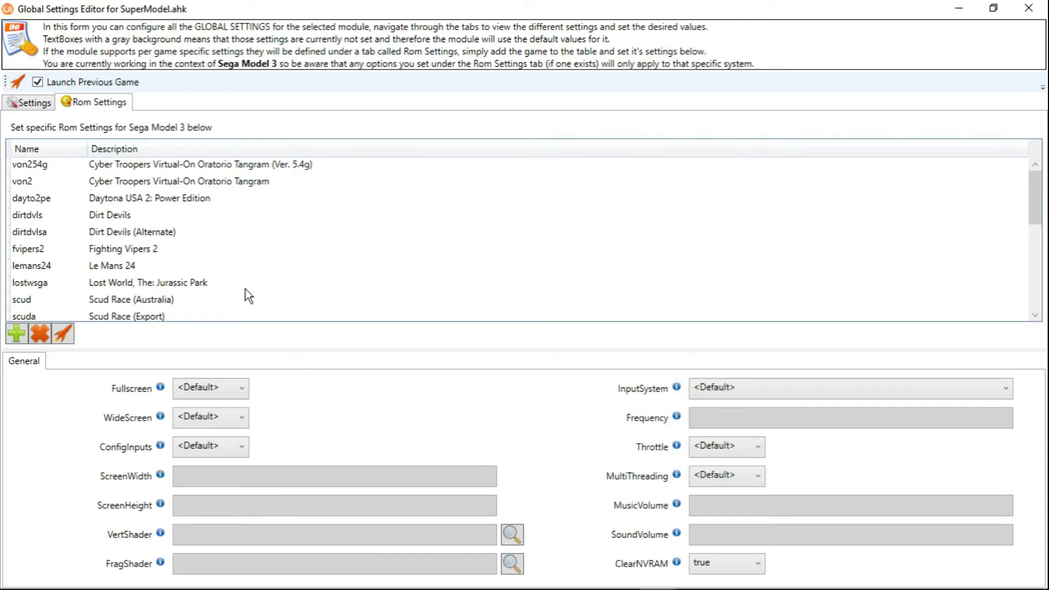
Step: Recheck ClearNVRAM on the two Daytona USA 2 entries, dayto2pe and daytona2
click(139, 197)
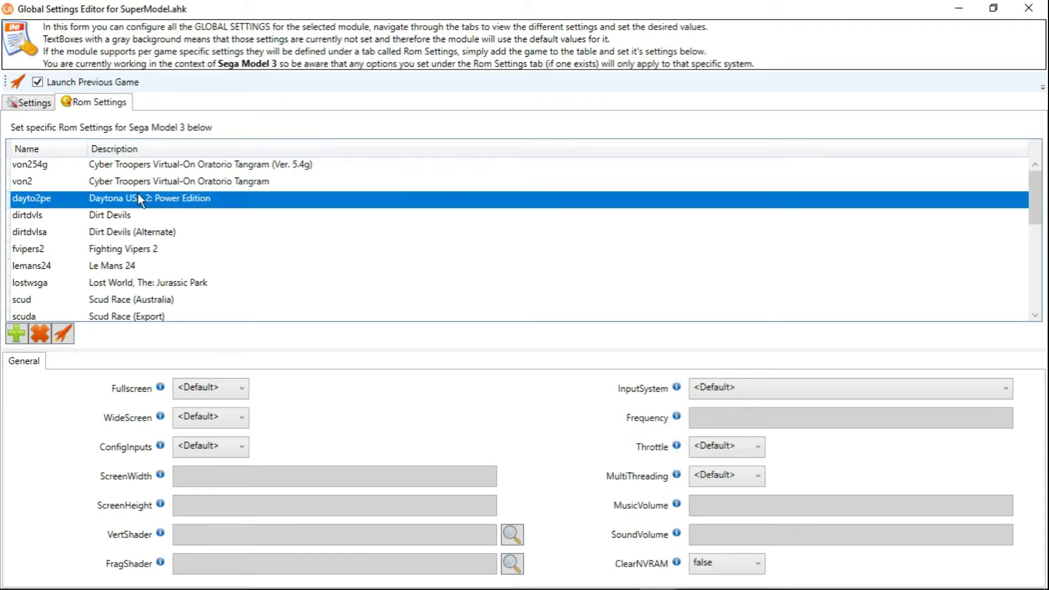
scroll(160, 199, down, 5)
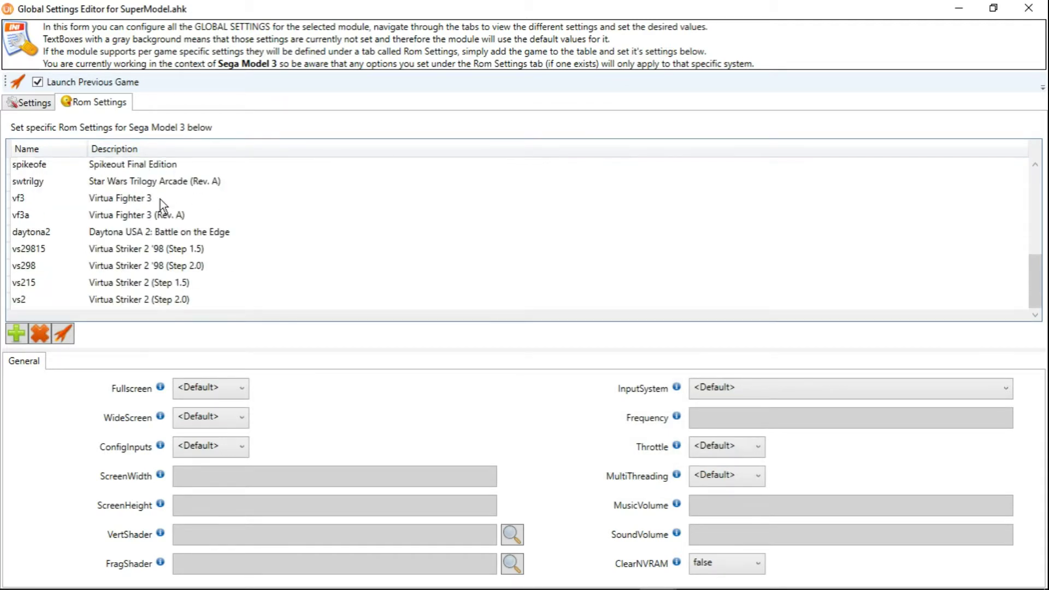
click(131, 233)
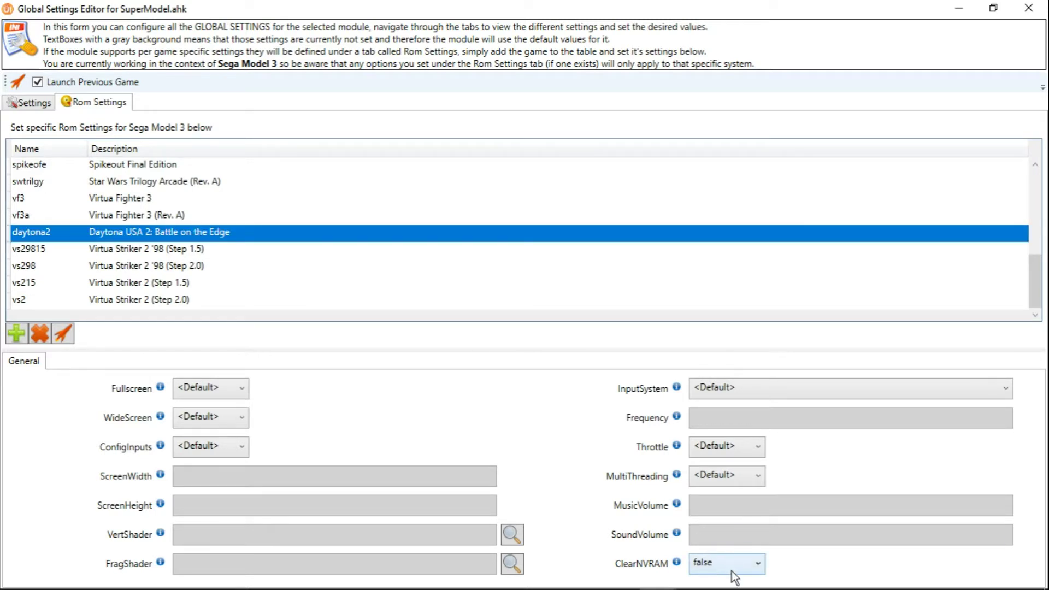
Step: Close the SuperModel settings editor, RocketLauncherUI and its folder window, and launch the HyperArcade front end from the desktop
click(1029, 8)
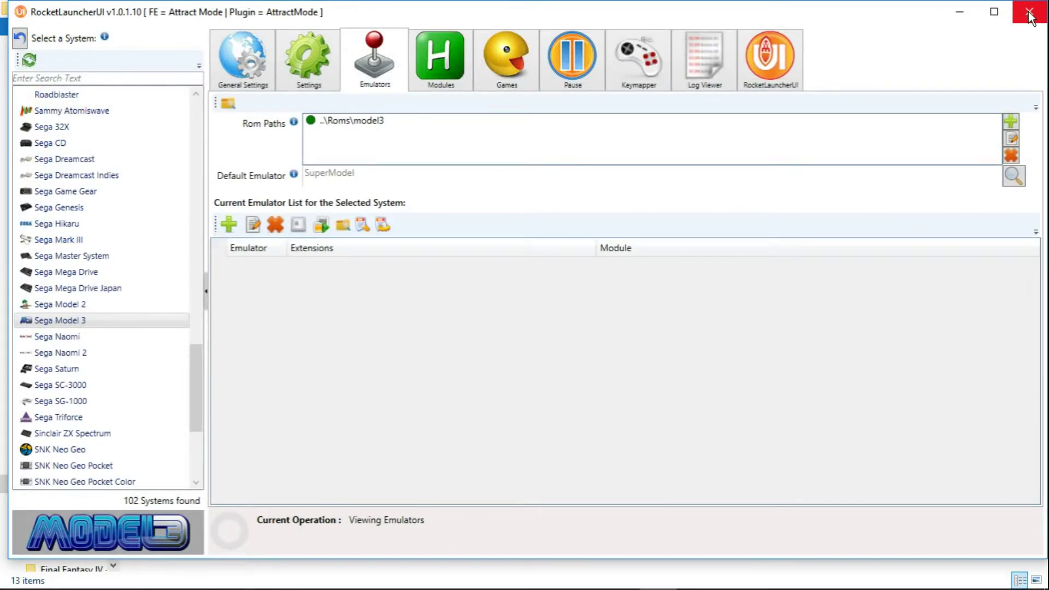
click(1030, 12)
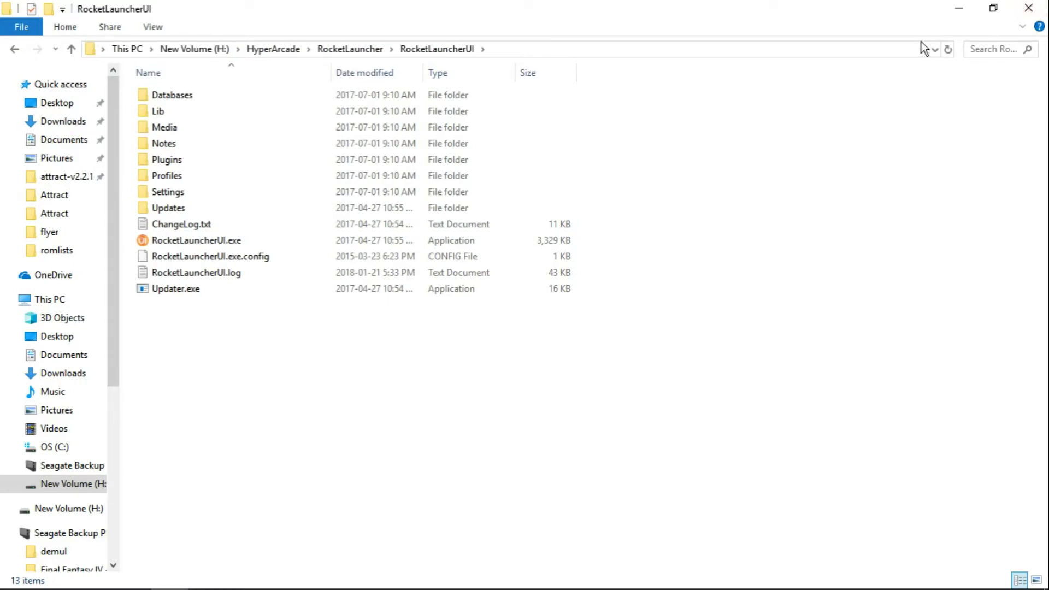
click(1028, 8)
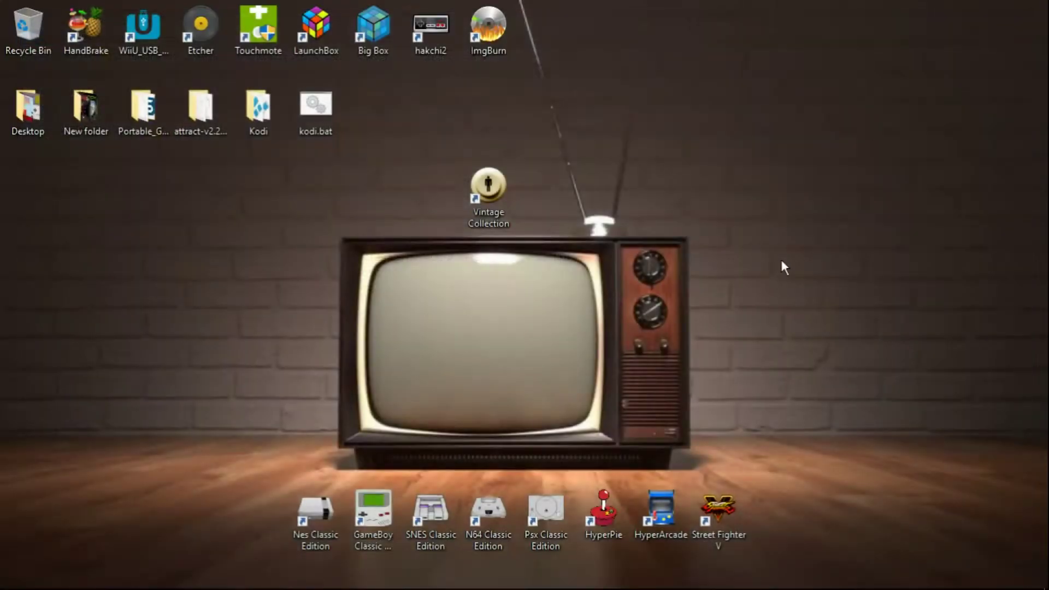
double_click(662, 509)
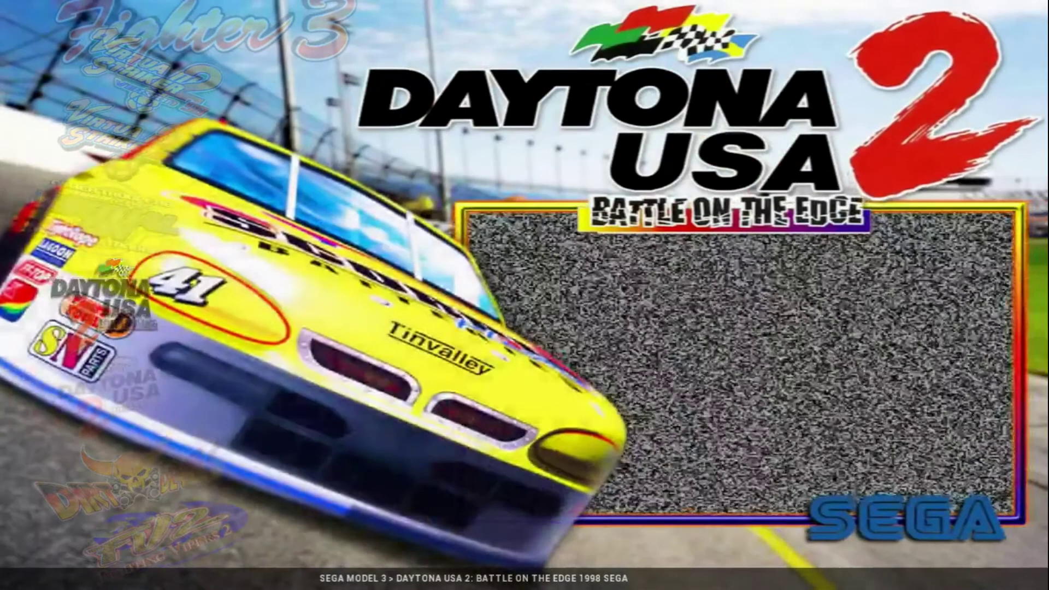
Step: Choose Daytona USA 2: Power Edition in the Sega Model 3 game list and bring up its test menu
key(Down)
key(Up)
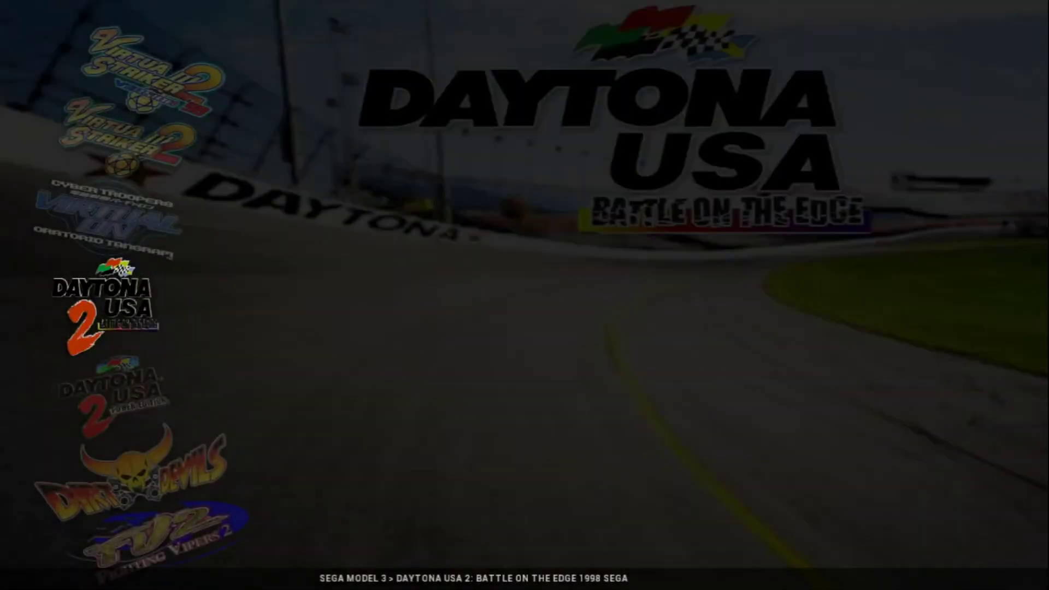
key(Down)
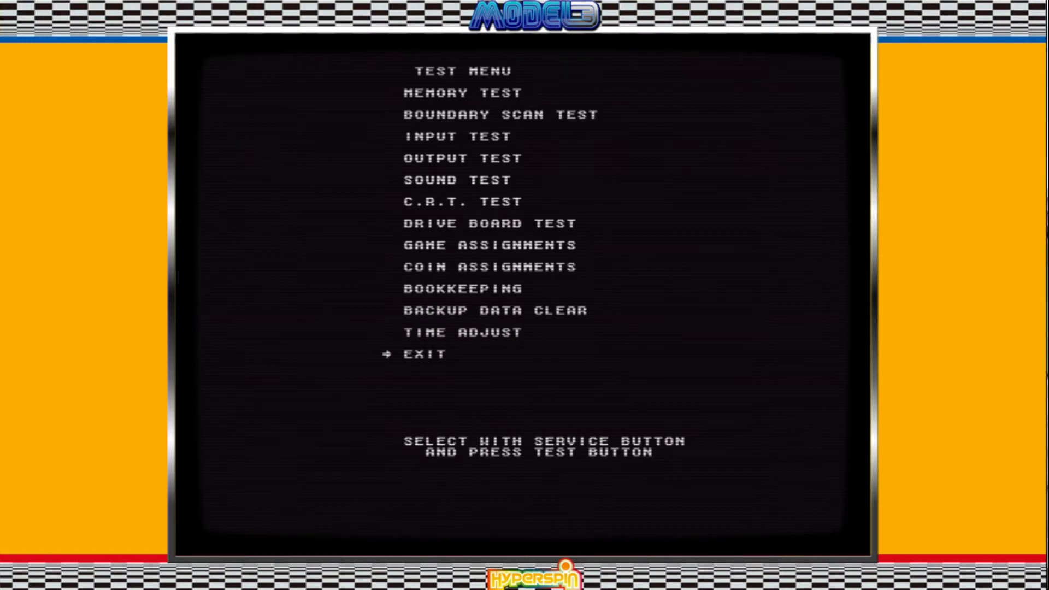
Step: Open Game Assignments from the Daytona USA 2 test menu
key(3)
key(3)
key(3)
key(3)
key(3)
key(3)
key(3)
key(3)
key(4)
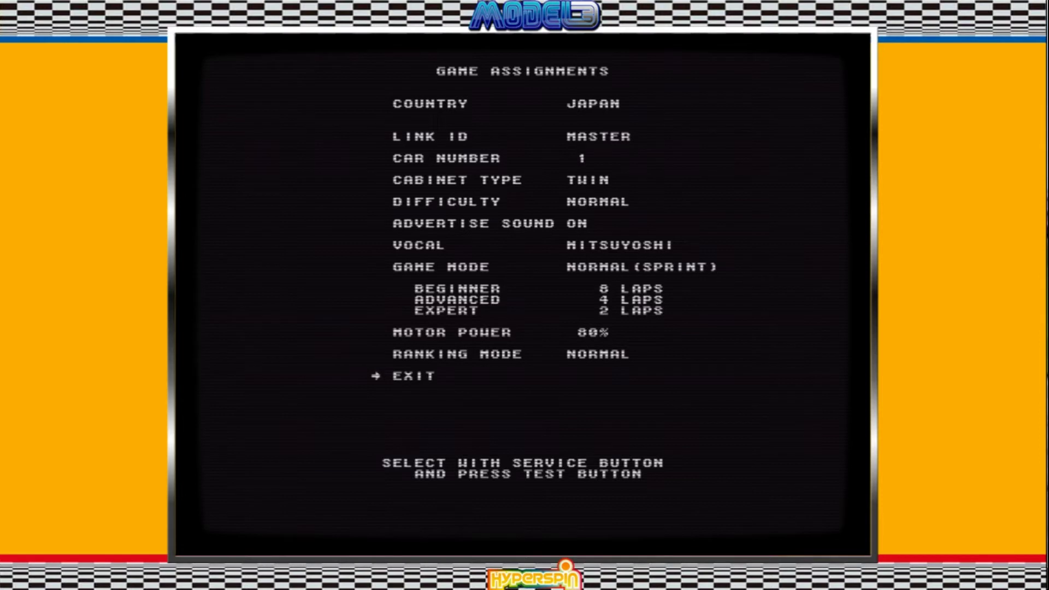
Step: Set the Link ID in Game Assignments to SINGLE
key(3)
key(4)
key(4)
key(4)
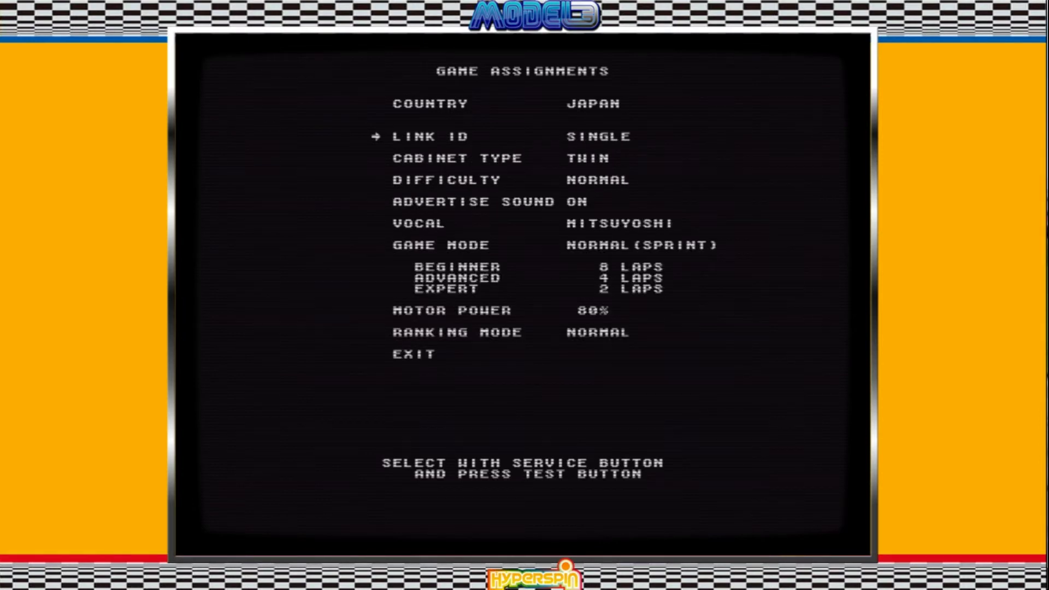
Step: Exit Game Assignments and return to the test menu
key(3)
key(3)
key(3)
key(3)
key(3)
key(3)
key(3)
key(3)
key(3)
key(3)
key(3)
key(4)
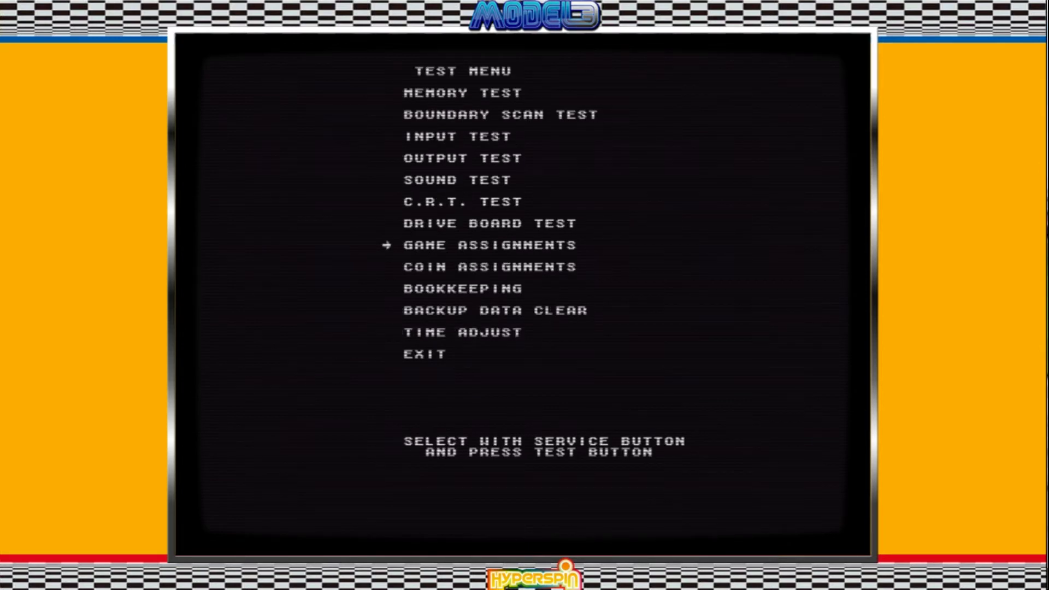
Step: Leave the Daytona USA 2 test menu through its EXIT entry
key(3)
key(3)
key(3)
key(3)
key(3)
key(4)
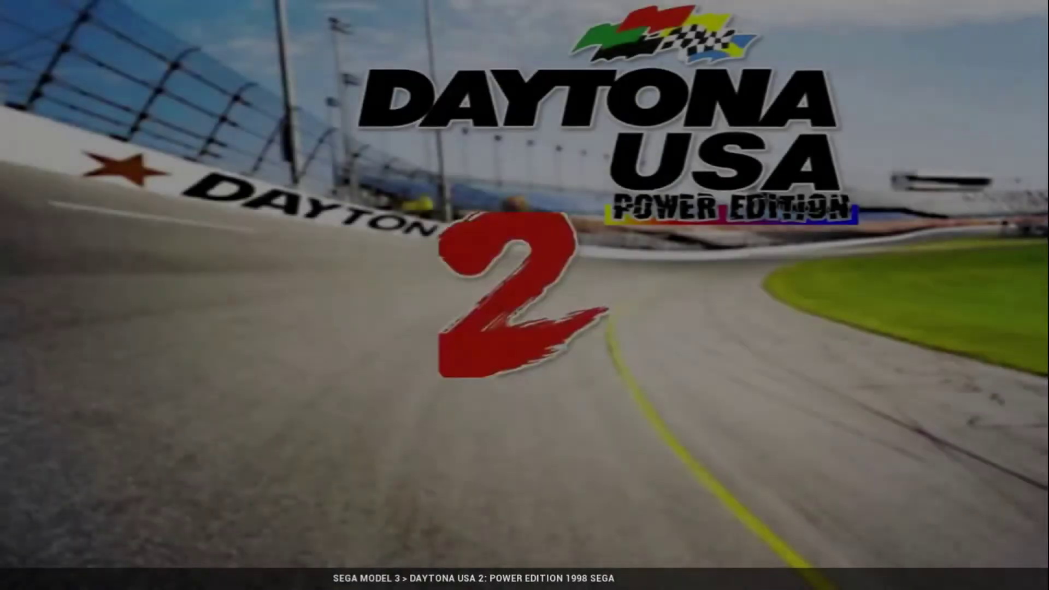
Step: Browse the Sega Model 3 games past the Daytona USA 2 titles and Dirt Devils, and launch Sega Rally 2
key(Up)
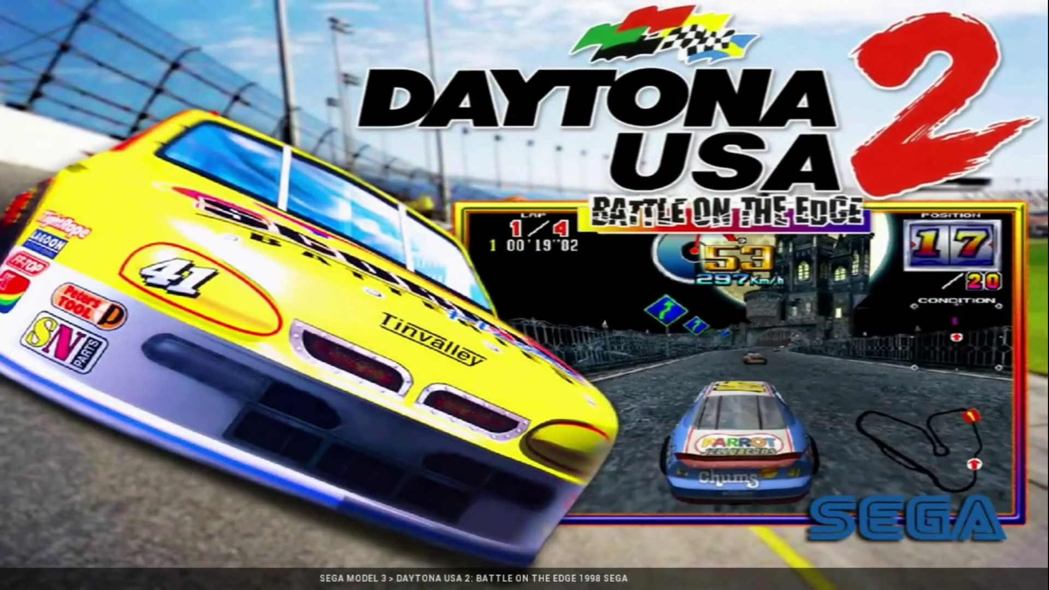
key(Down)
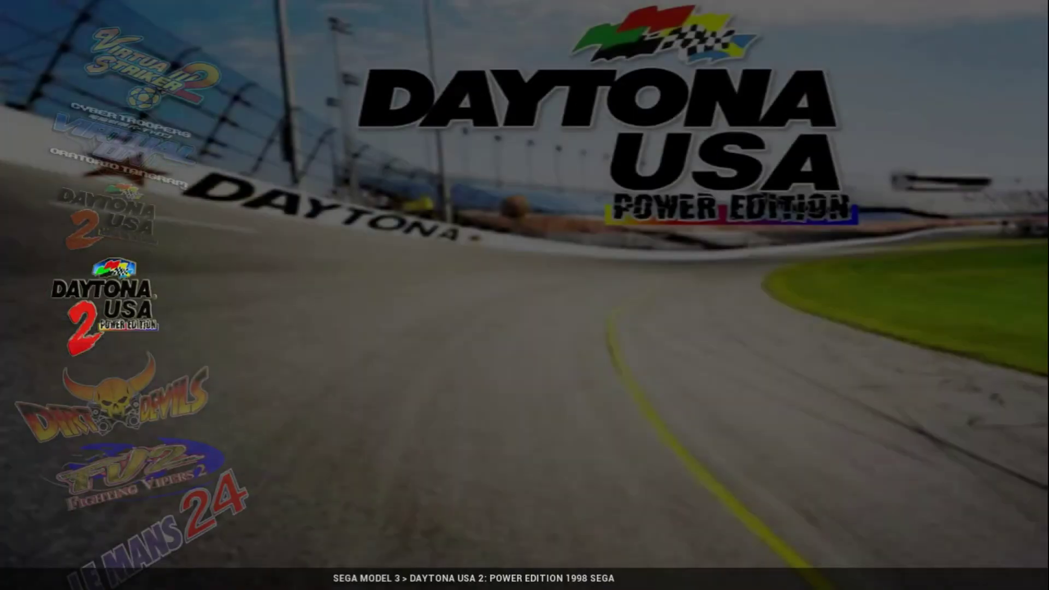
key(Down)
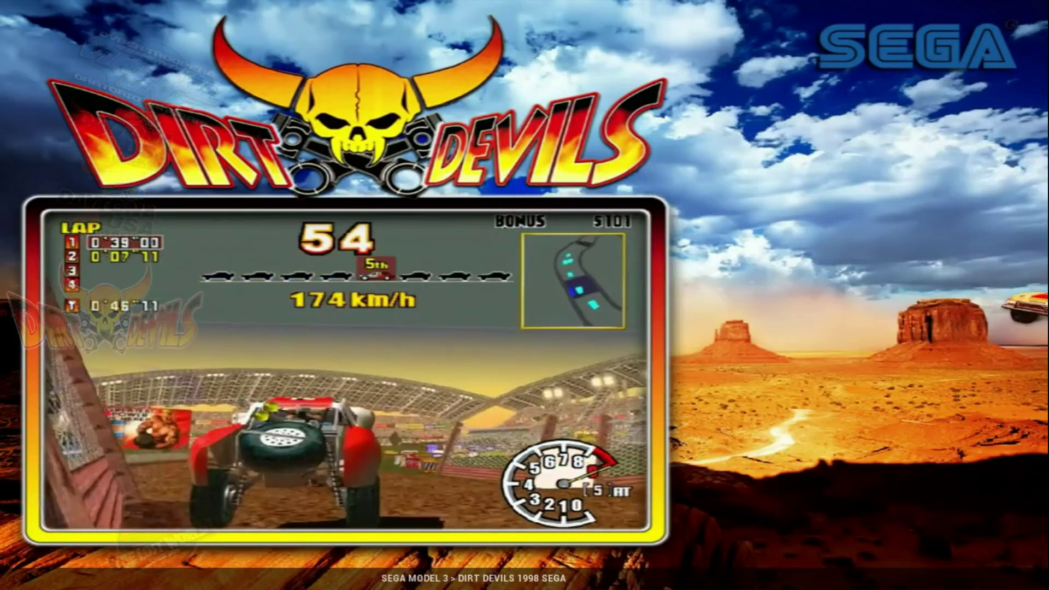
key(Down)
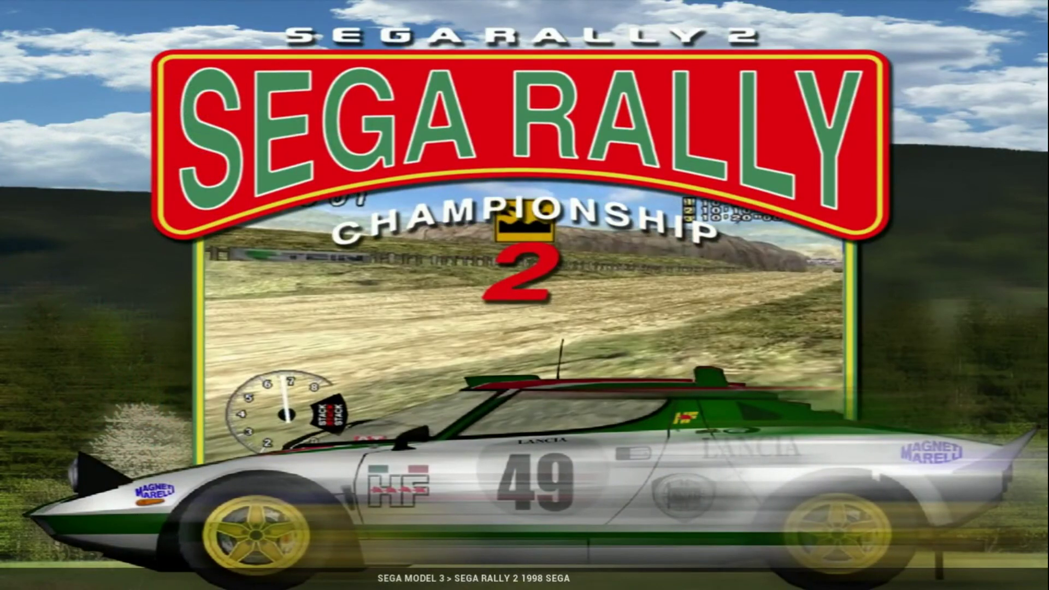
key(Return)
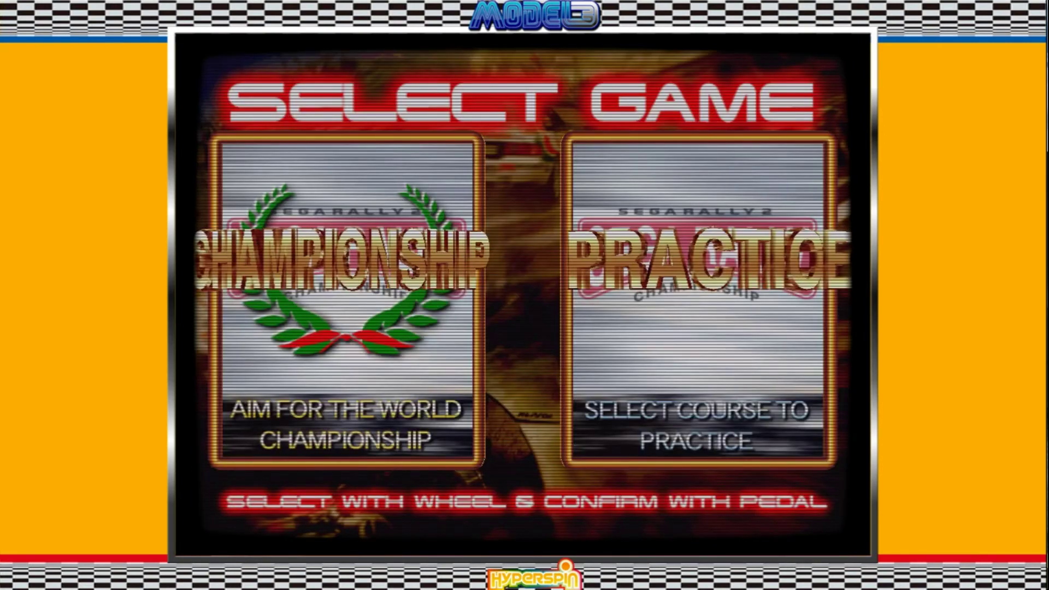
Step: Choose Championship mode in Sega Rally 2 and enter DDD at the name entry
key(Up)
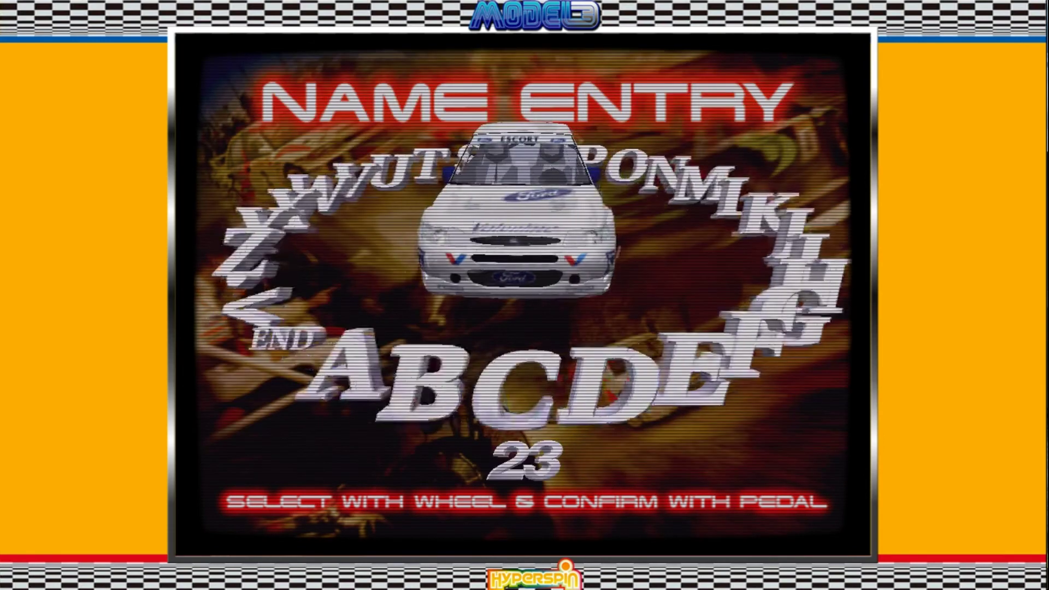
key(Up)
key(Up)
key(Up)
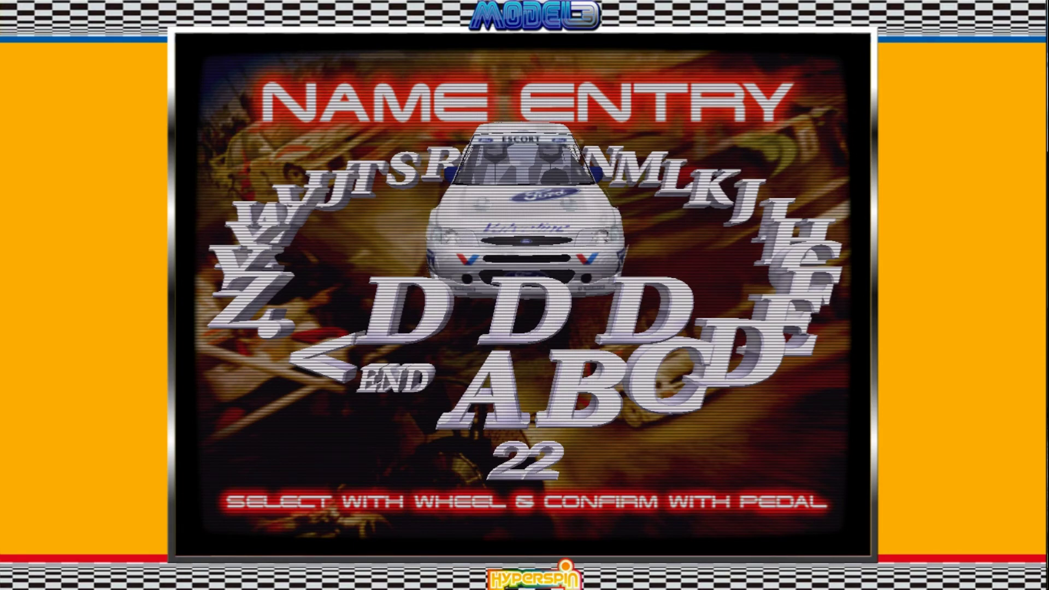
key(Up)
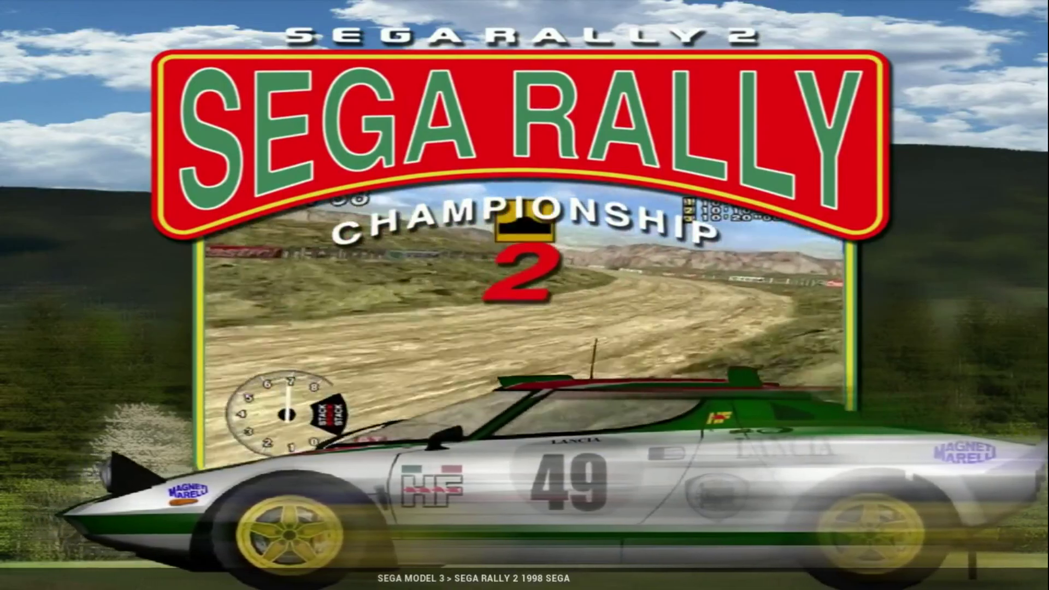
Step: Launch Star Wars Trilogy Arcade (Rev. A) from the Sega Model 3 game list
key(Down)
key(Down)
key(Down)
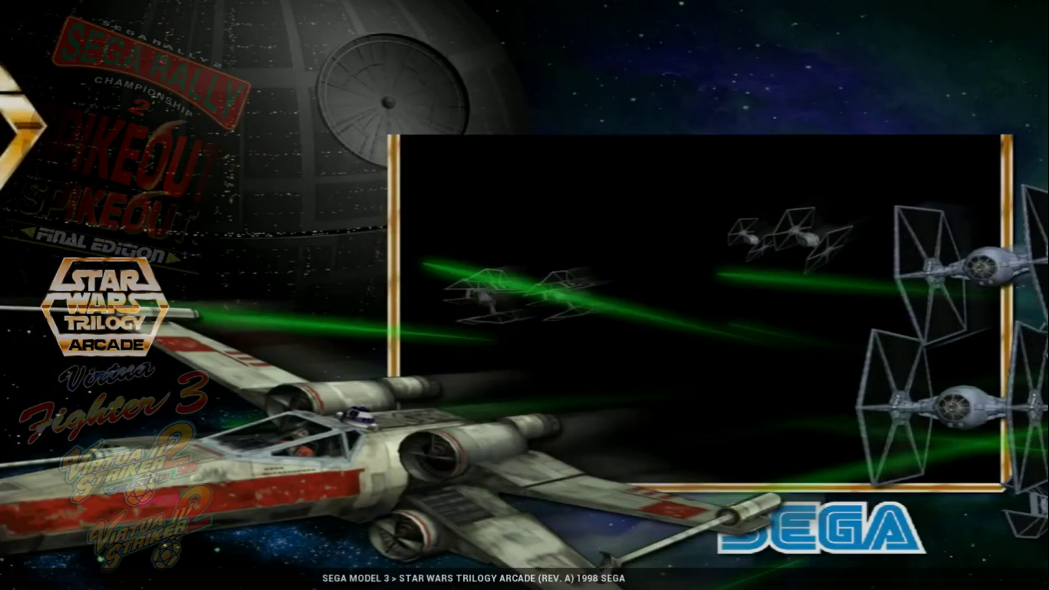
key(Return)
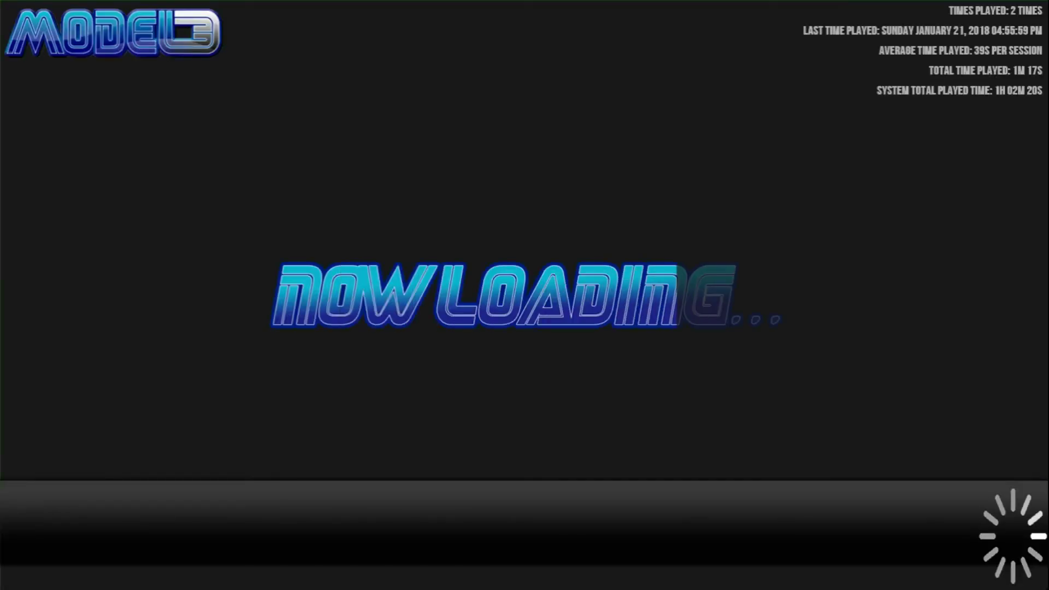